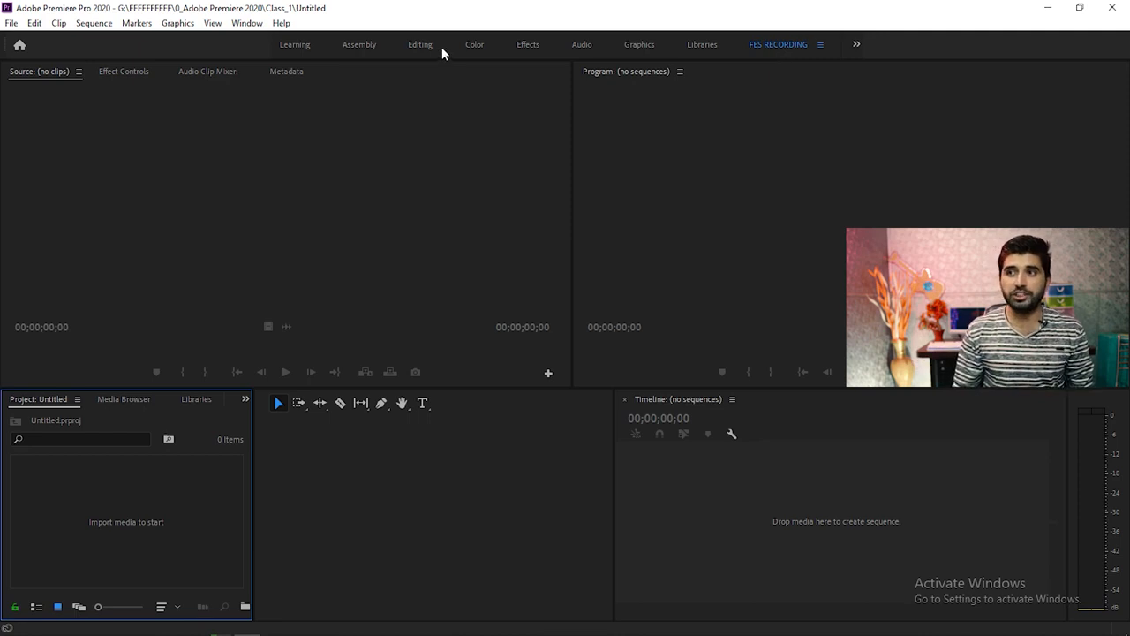
# Switch to the Editing workspace to view its panel layout, and return to the FES RECORDING workspace.
pyautogui.click(429, 45)
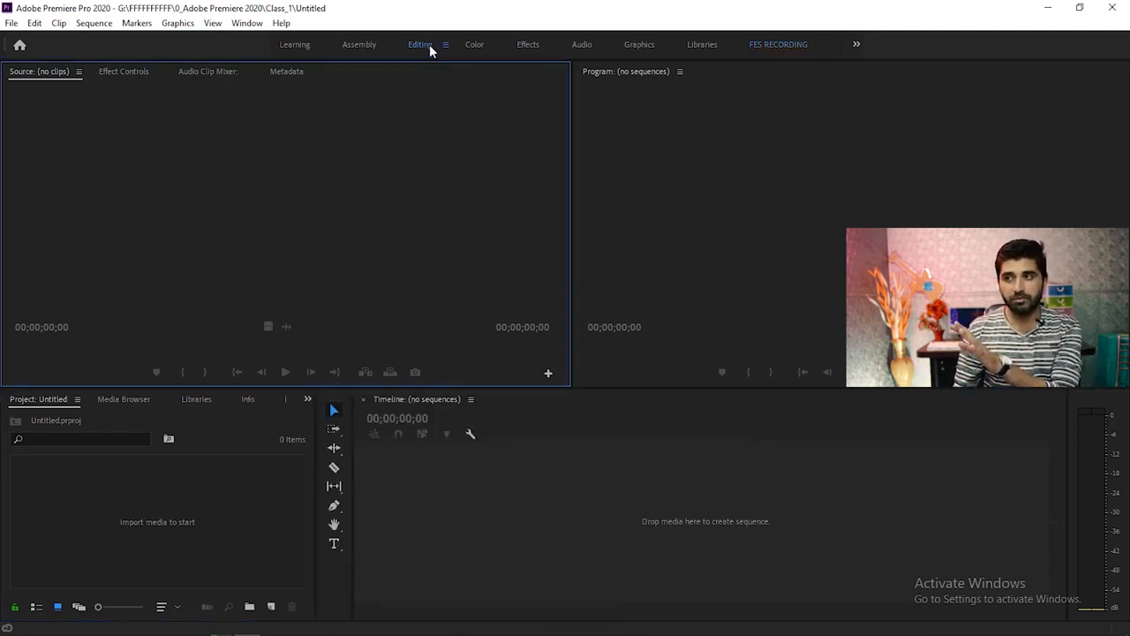
pyautogui.click(232, 507)
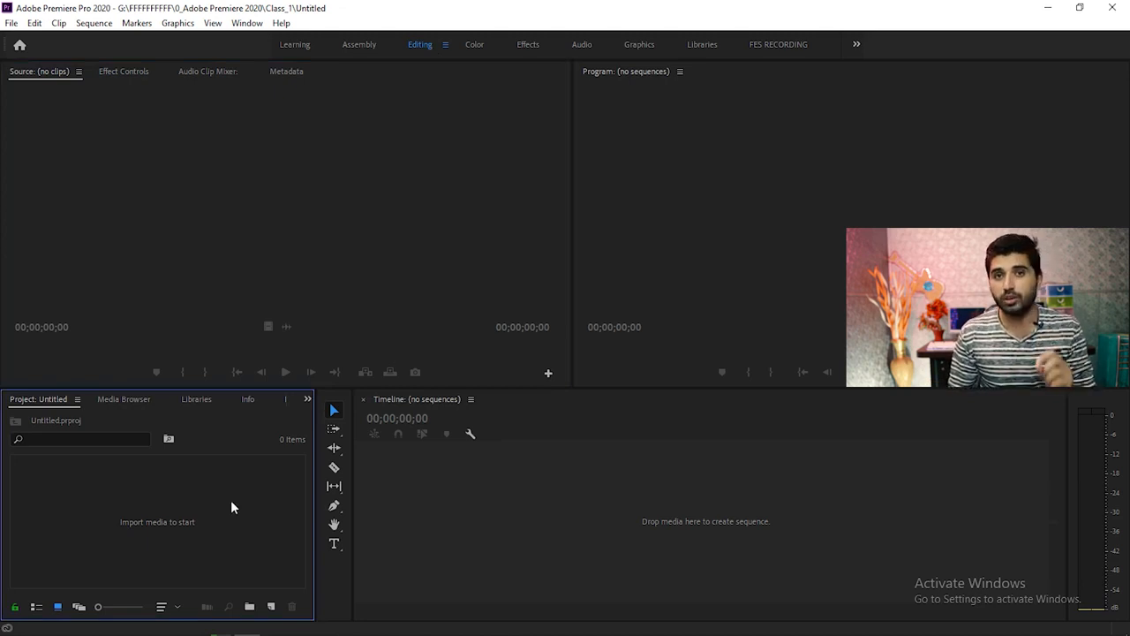
pyautogui.click(335, 581)
pyautogui.click(533, 574)
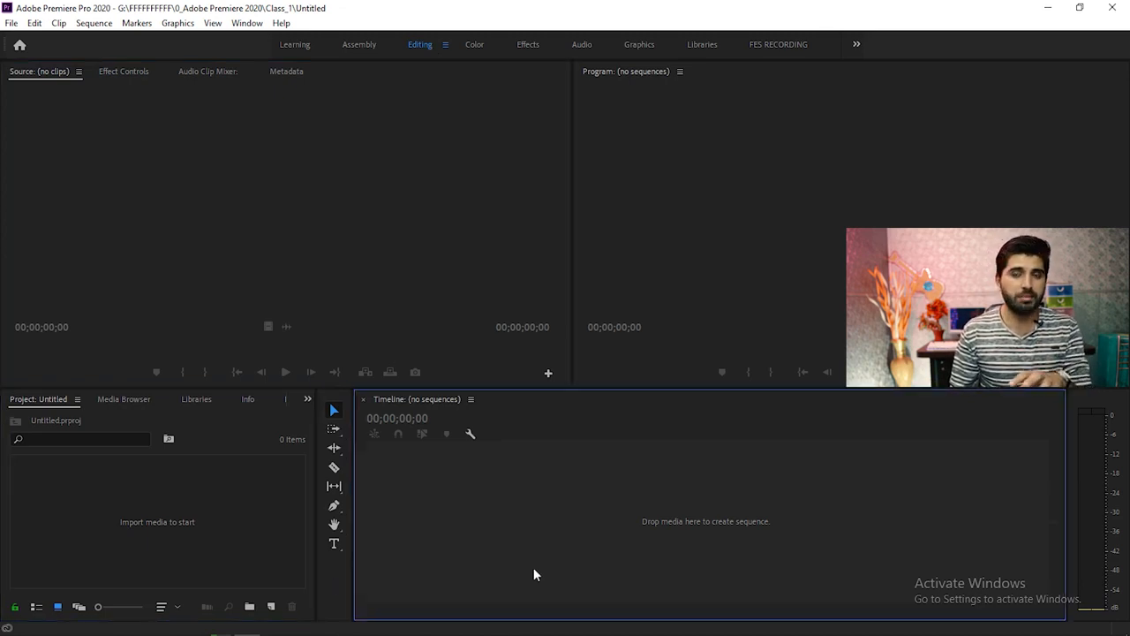
pyautogui.click(767, 46)
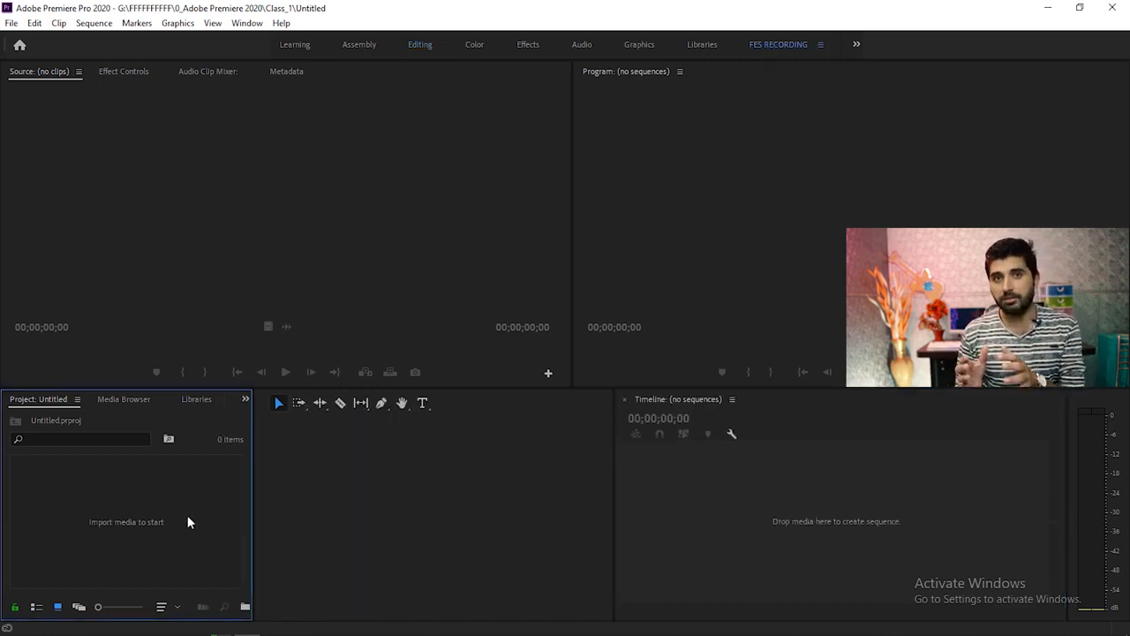
pyautogui.click(414, 498)
pyautogui.click(846, 546)
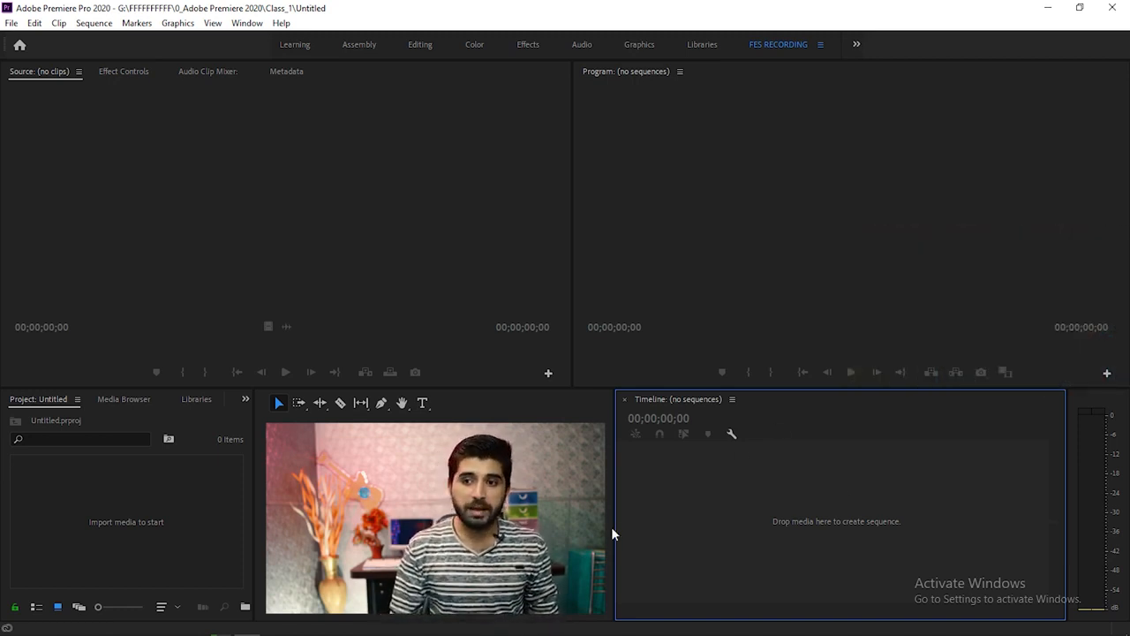
# Import the C0012 video file from the Desktop into the project.
pyautogui.click(137, 525)
pyautogui.doubleClick(137, 525)
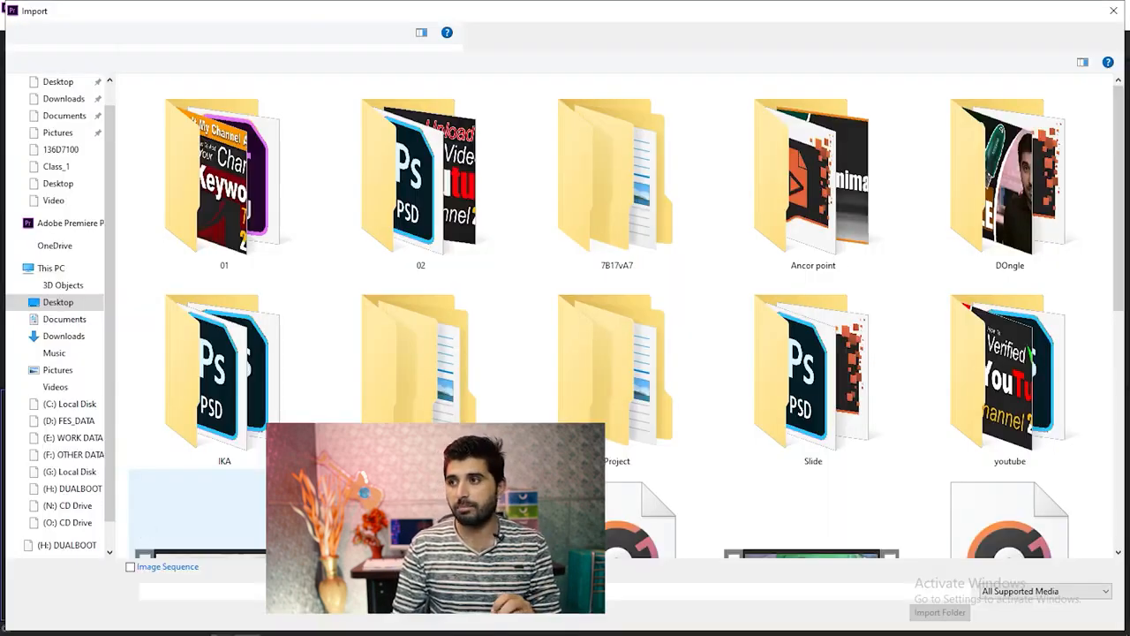
pyautogui.scroll(-1, 614, 450)
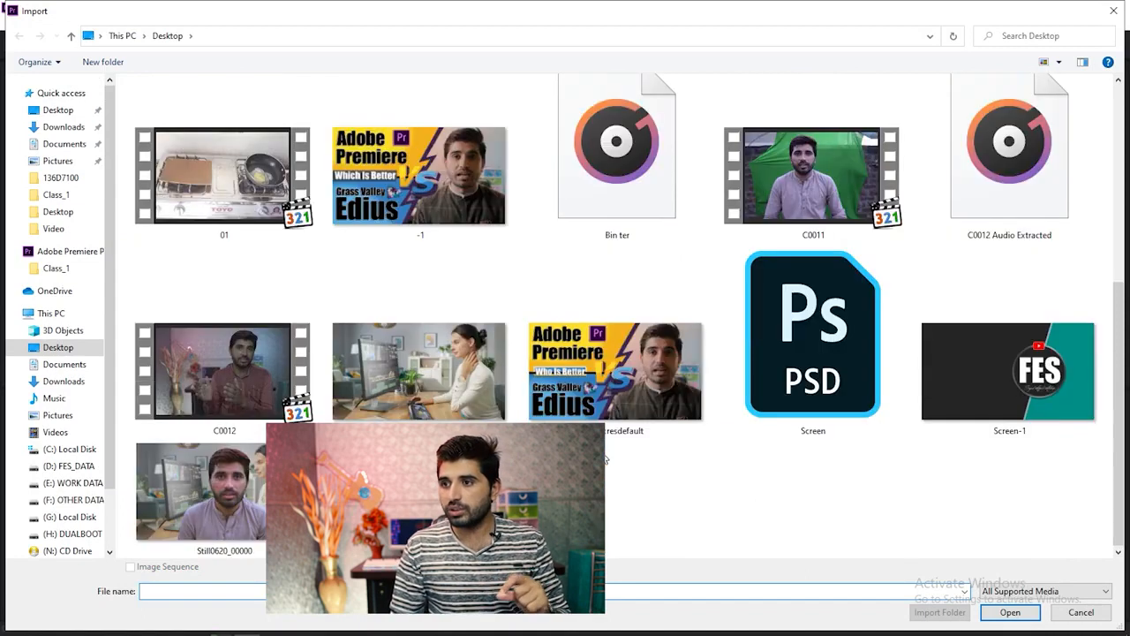
pyautogui.click(240, 359)
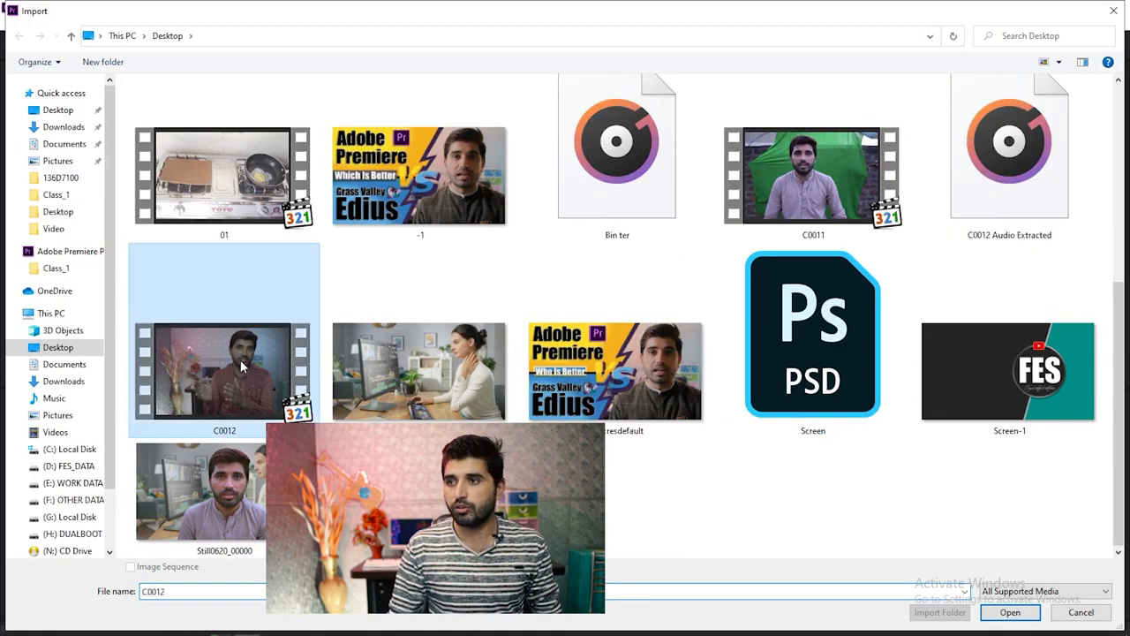
pyautogui.doubleClick(240, 360)
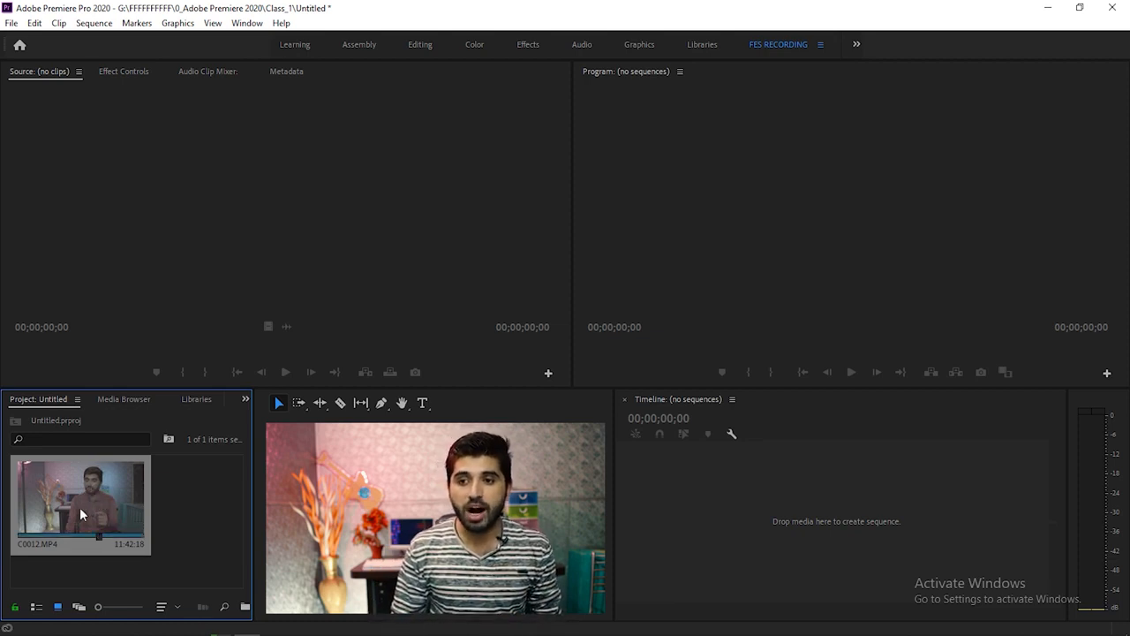
# Create a sequence from the C0012.MP4 clip by placing it in the empty timeline, and select that sequence in the project.
pyautogui.moveTo(78, 481); pyautogui.dragTo(853, 521)
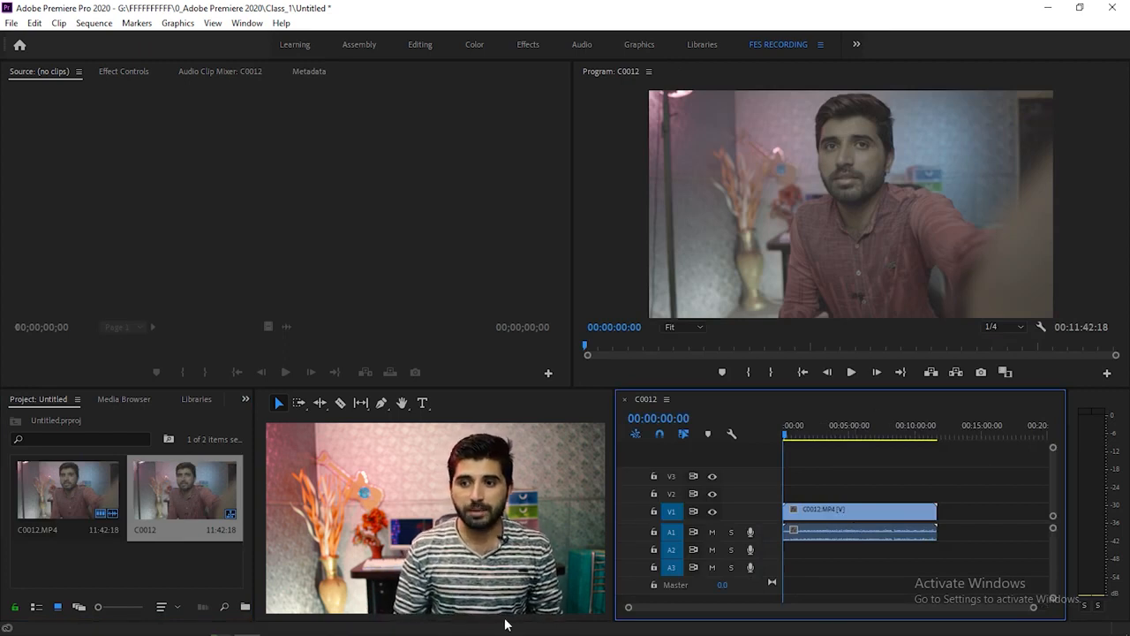
pyautogui.click(88, 495)
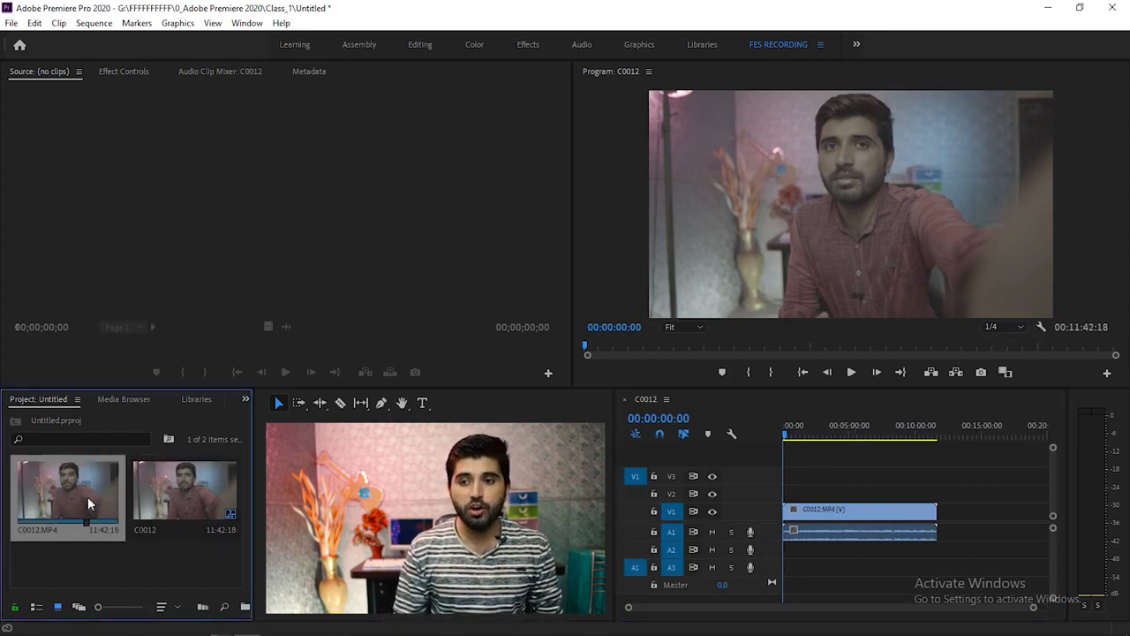
pyautogui.click(205, 559)
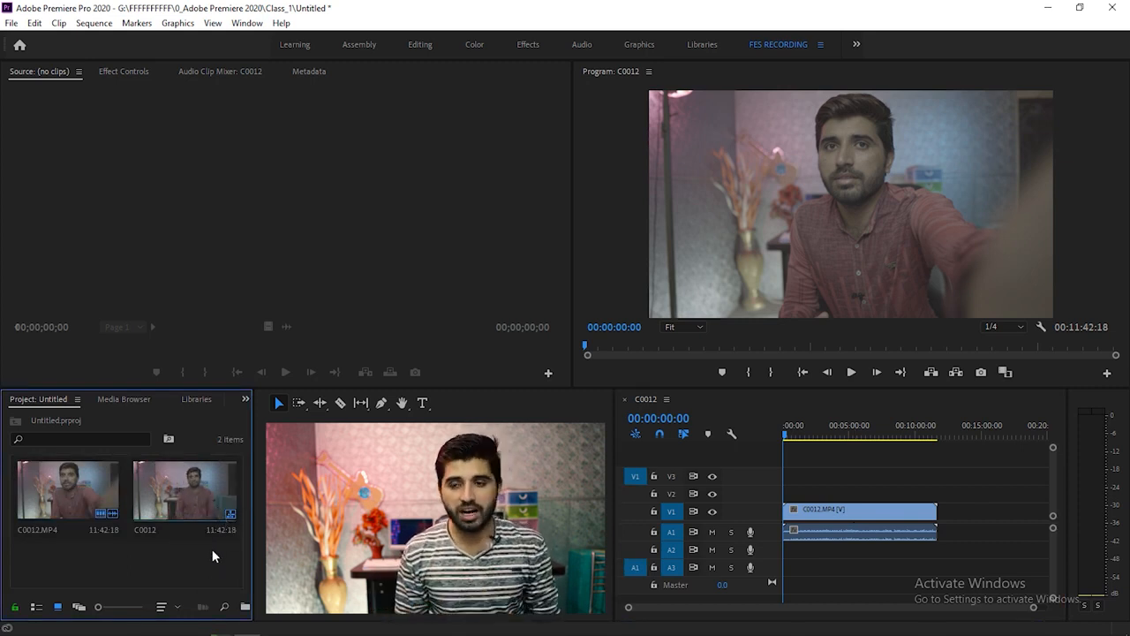
pyautogui.click(191, 496)
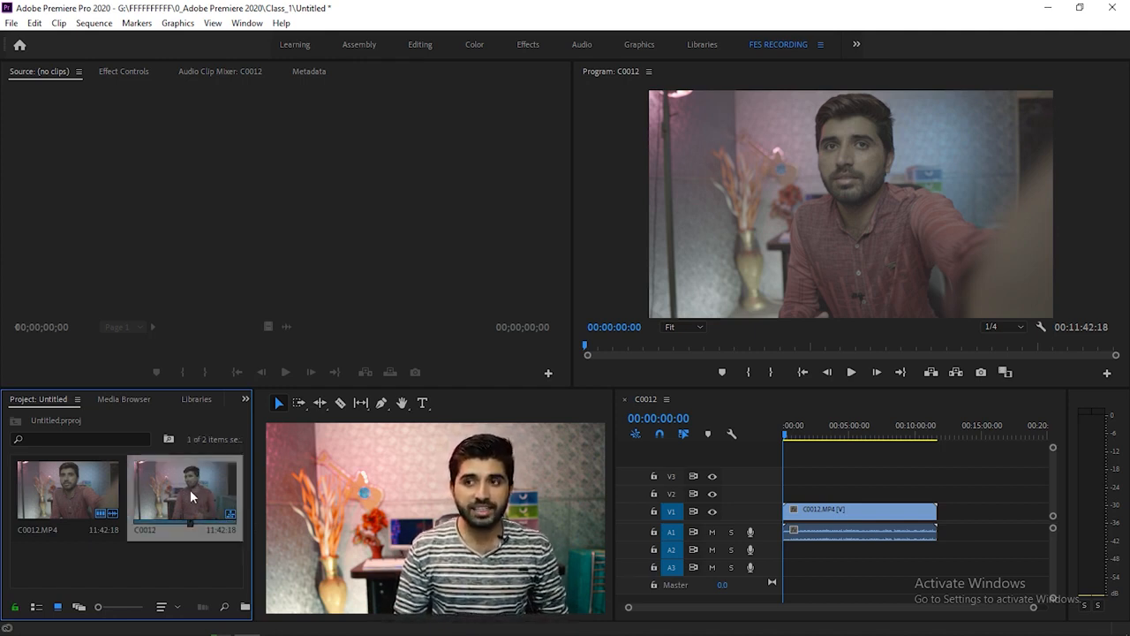
# Examine the C0012 sequence's settings, including editing mode, timebase and frame size, and close them without changes.
pyautogui.click(94, 24)
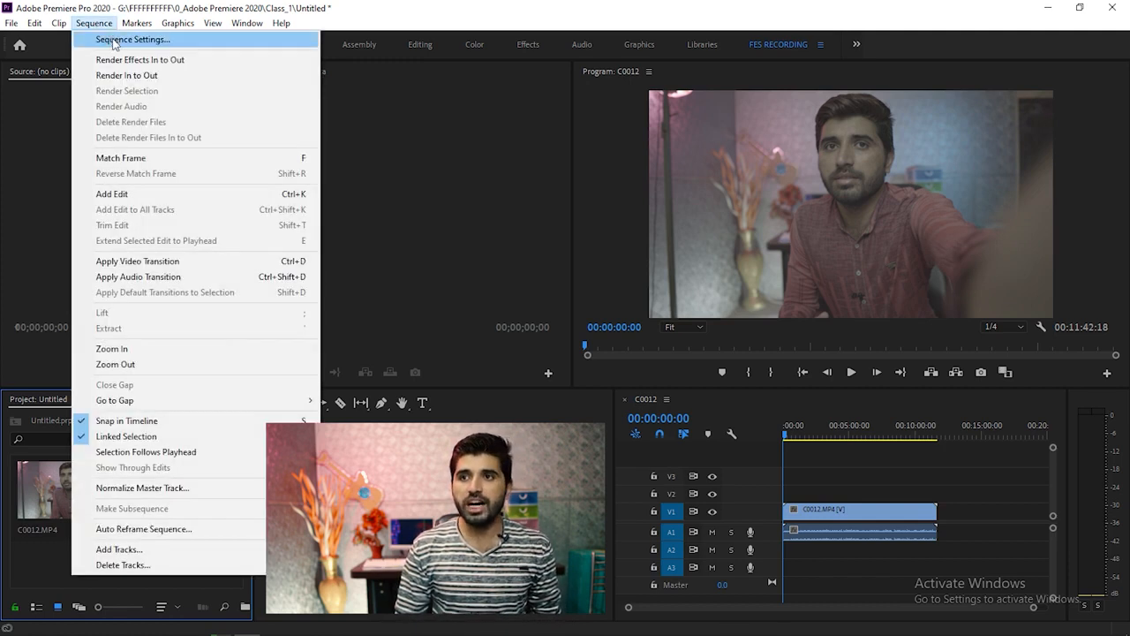
pyautogui.click(115, 39)
pyautogui.moveTo(541, 66); pyautogui.dragTo(864, 39)
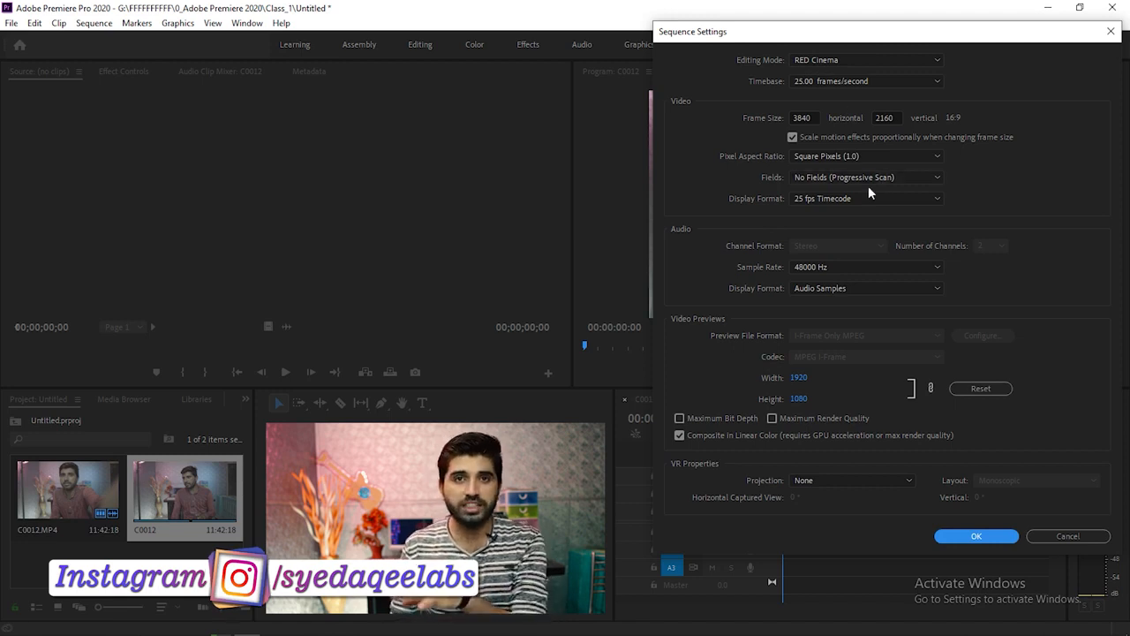
pyautogui.click(1088, 536)
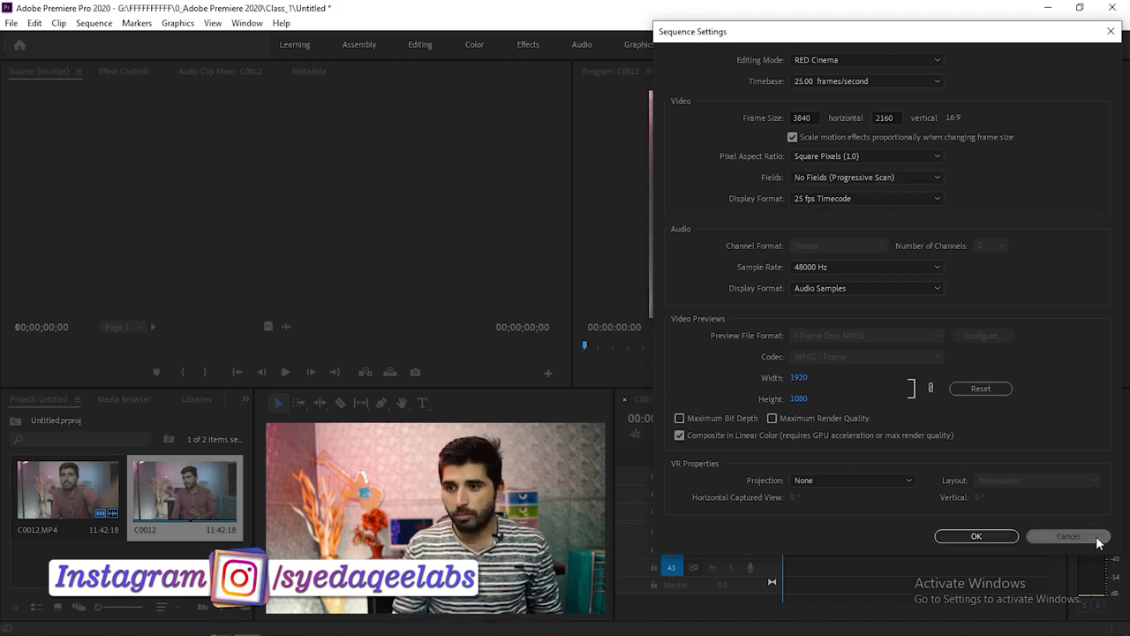
# Delete the C0012 sequence from the project, keeping the imported clip.
pyautogui.click(877, 536)
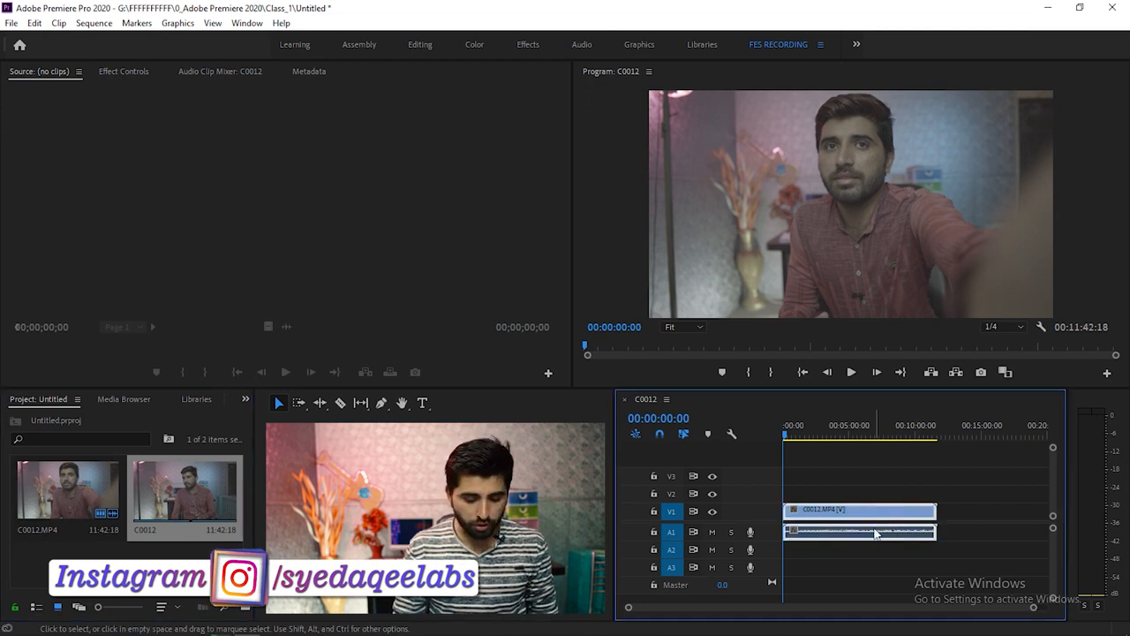
pyautogui.click(171, 492)
pyautogui.press('Delete')
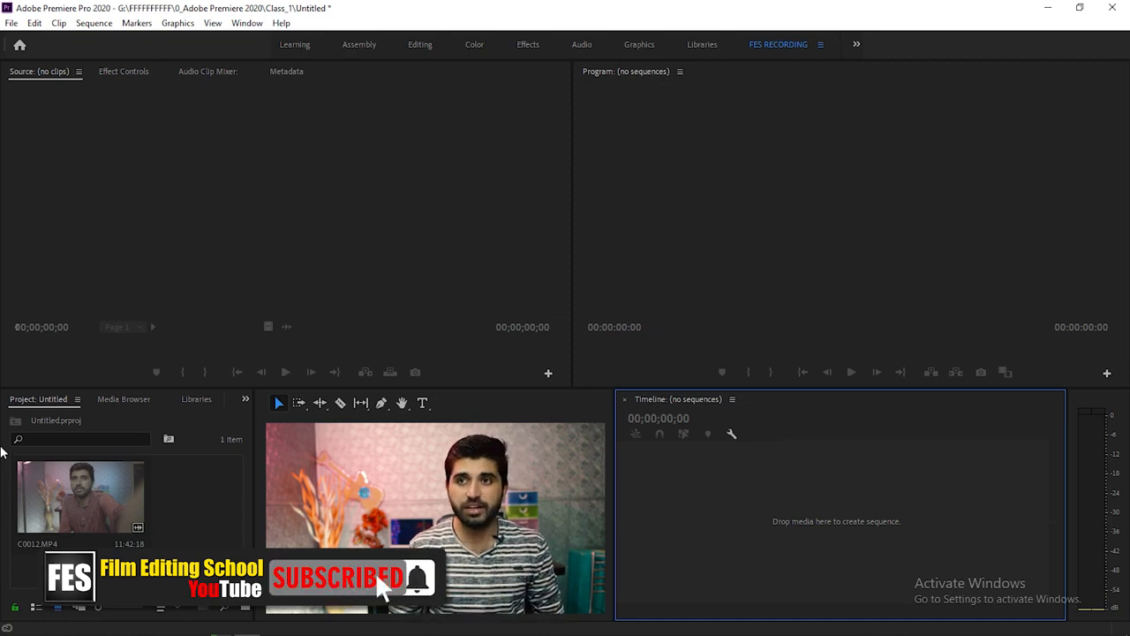
# Start a new sequence and base it on the ARRI 1080p 23.976 preset.
pyautogui.click(11, 24)
pyautogui.moveTo(33, 39)
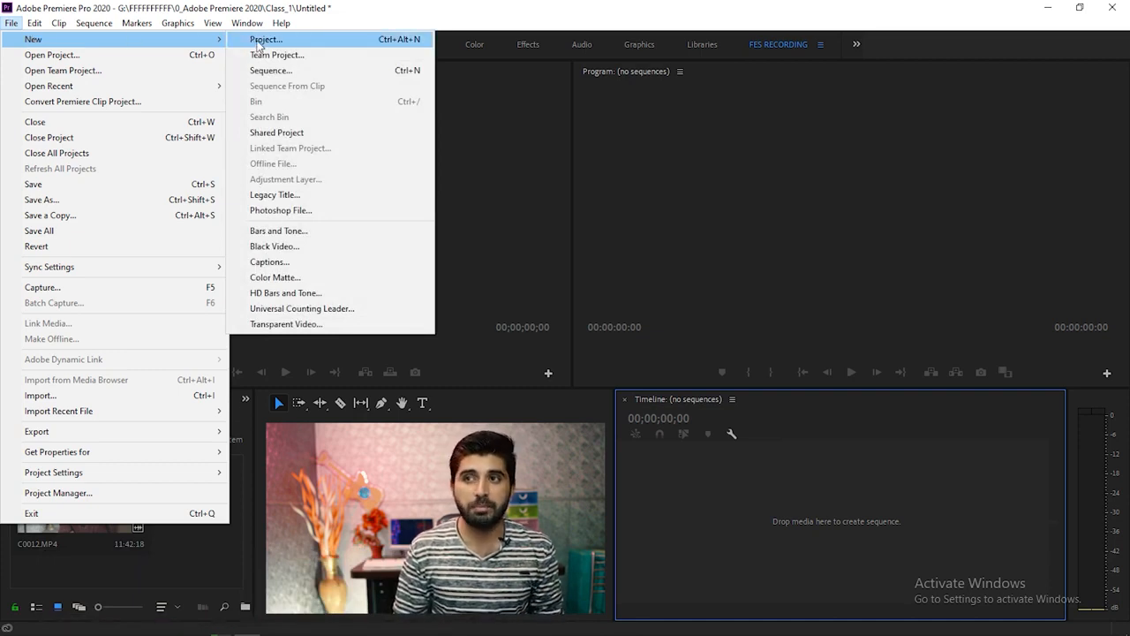
pyautogui.click(290, 73)
pyautogui.moveTo(477, 71); pyautogui.dragTo(770, 47)
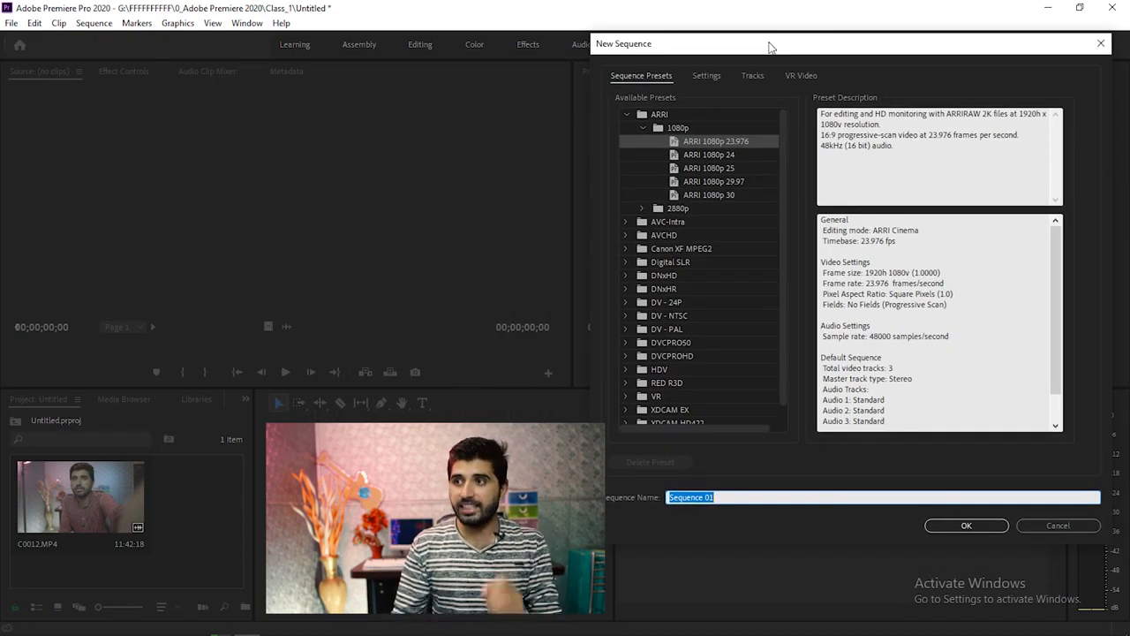
pyautogui.click(626, 114)
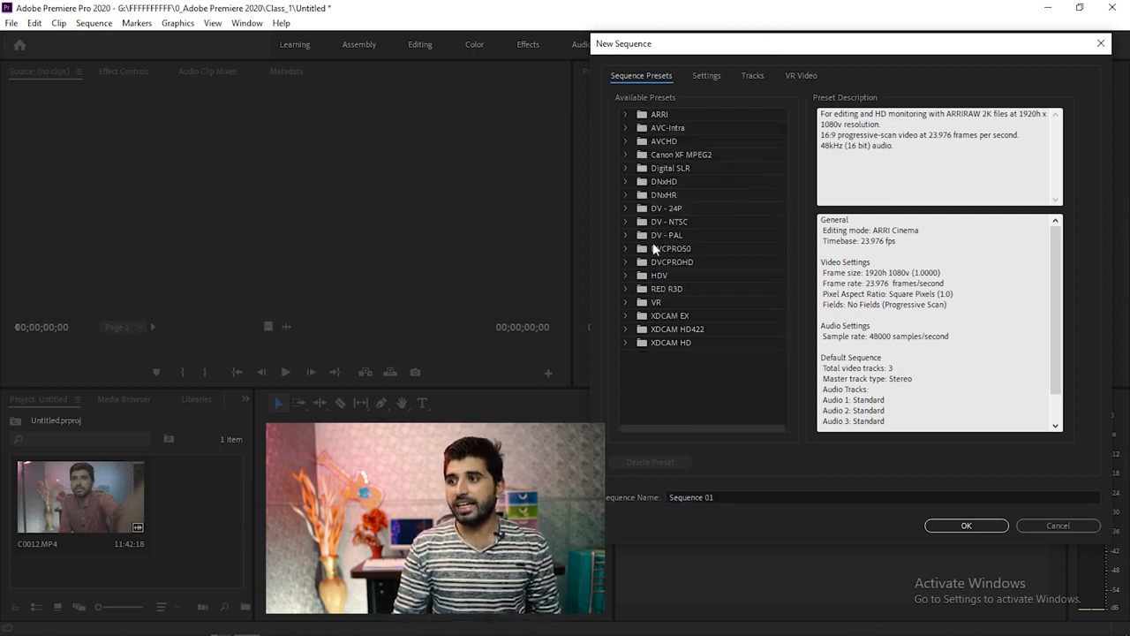
pyautogui.click(659, 378)
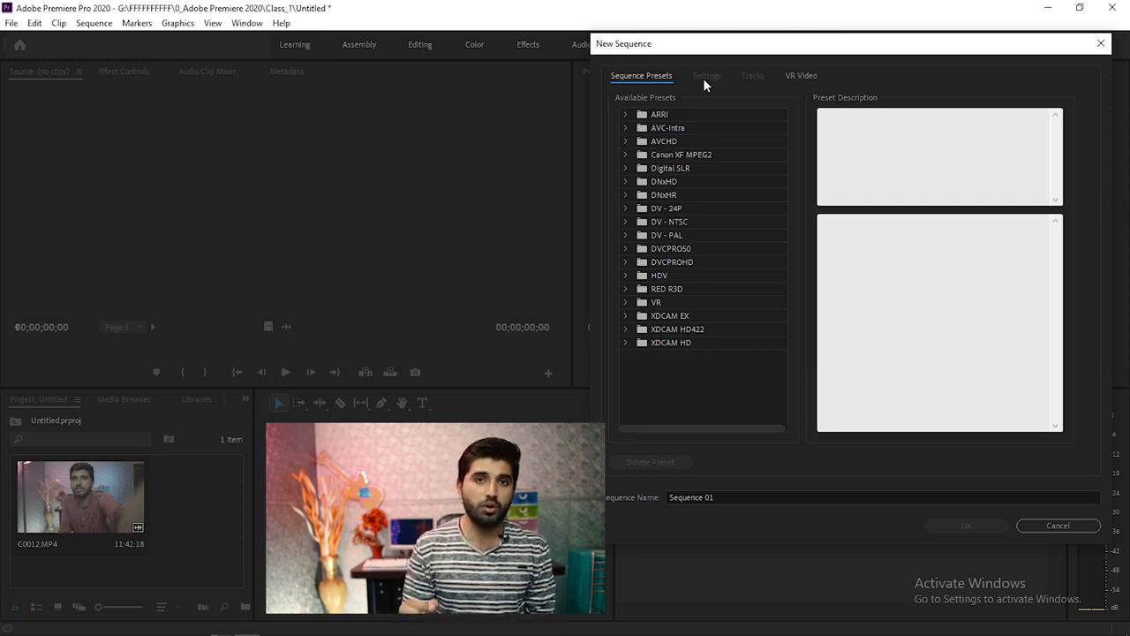
pyautogui.click(661, 112)
pyautogui.click(625, 114)
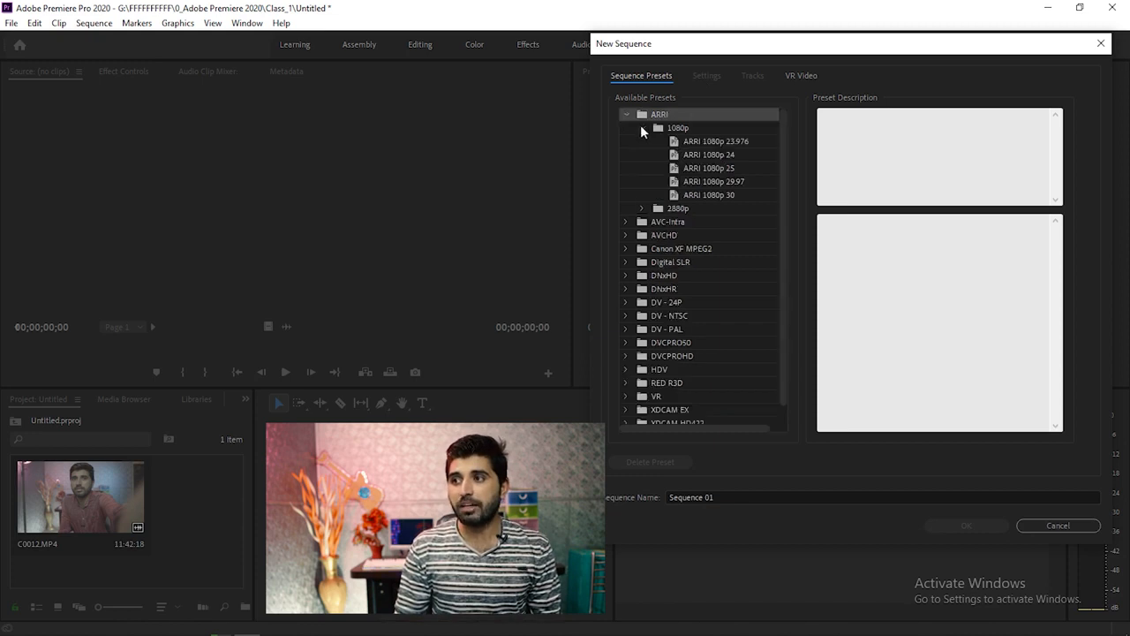
pyautogui.click(696, 143)
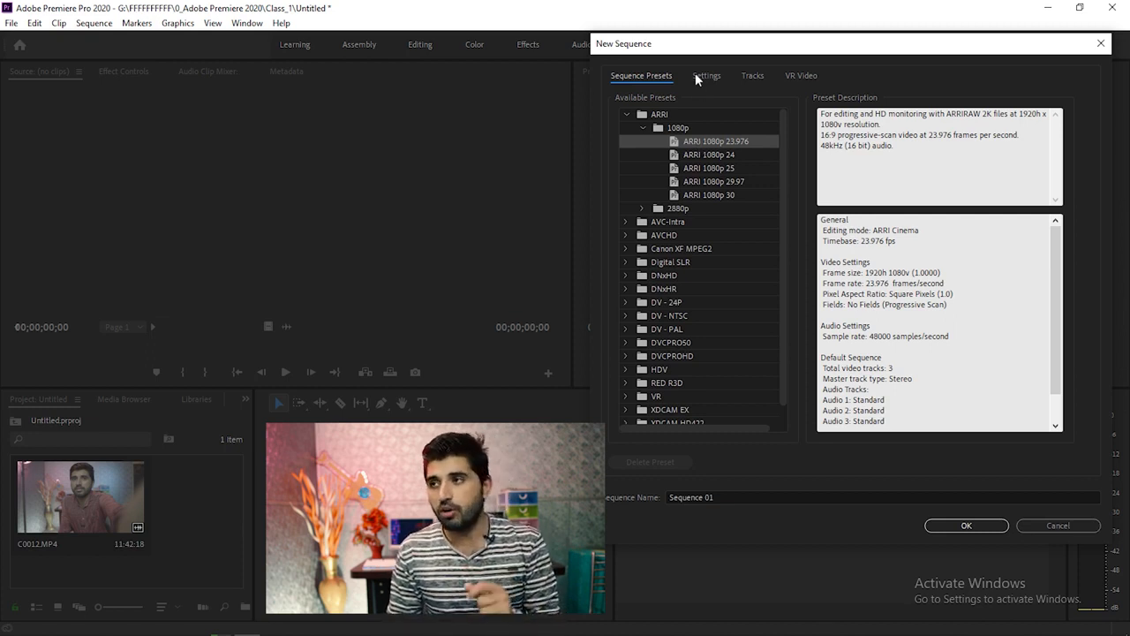
# Set the sequence's editing mode to Custom and its timebase to 25.00 frames/second, and create the sequence.
pyautogui.click(705, 77)
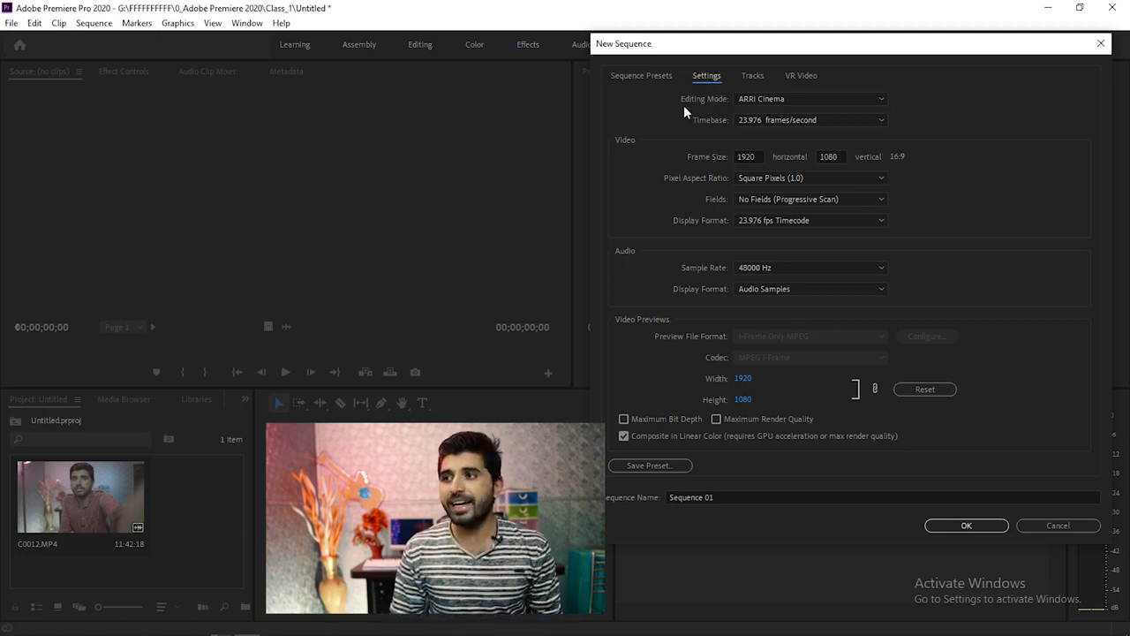
pyautogui.click(766, 99)
pyautogui.scroll(1, 785, 115)
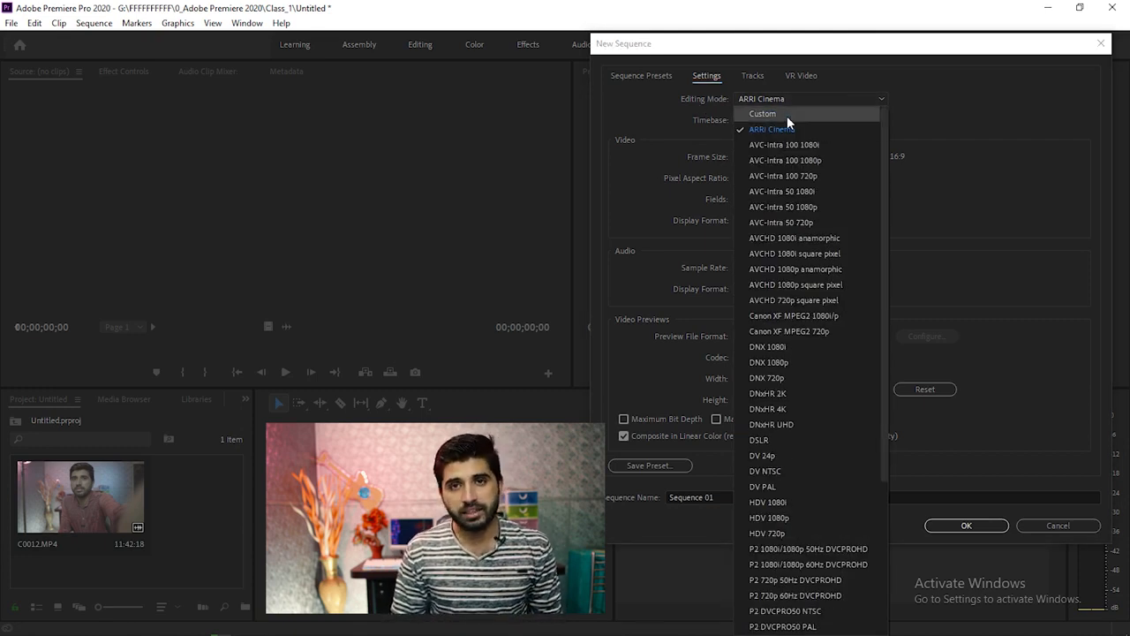
pyautogui.click(786, 114)
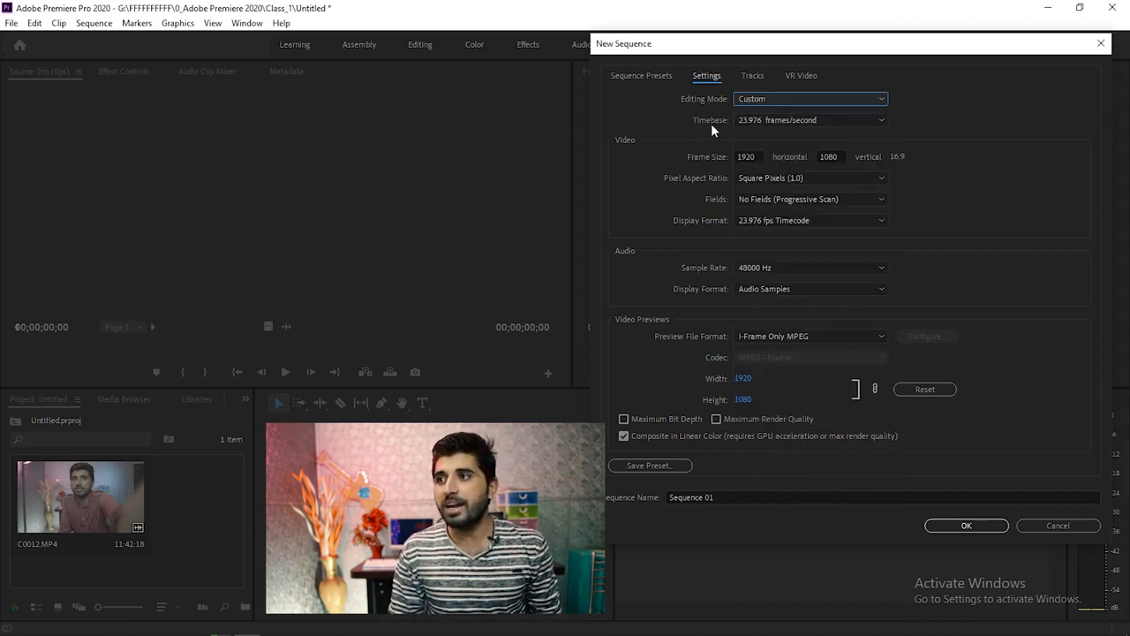
pyautogui.click(788, 121)
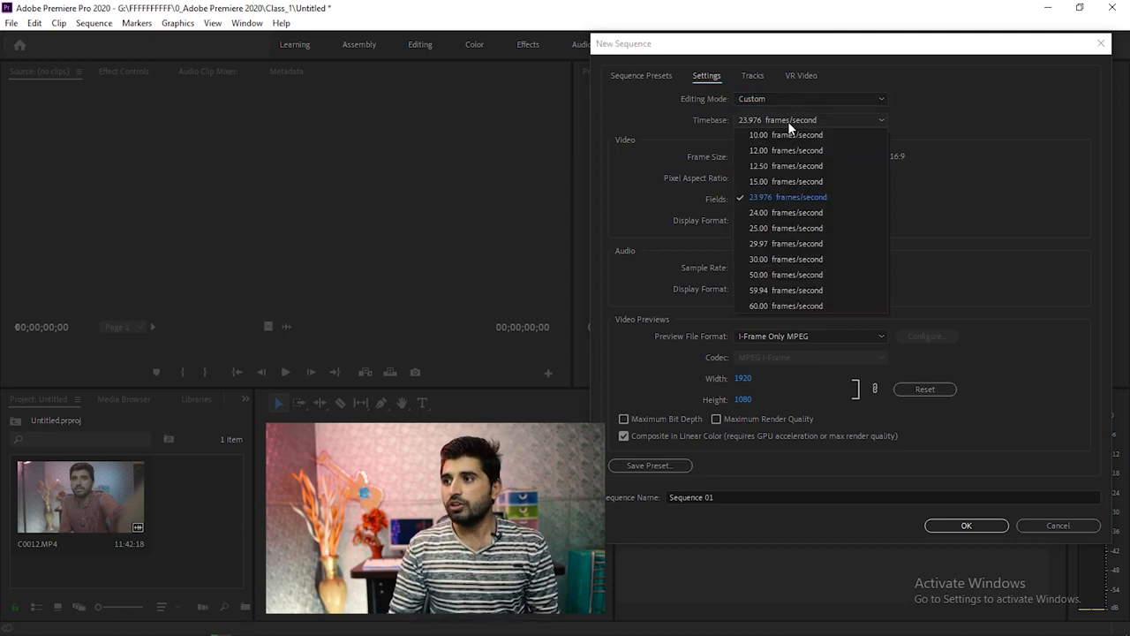
pyautogui.click(800, 228)
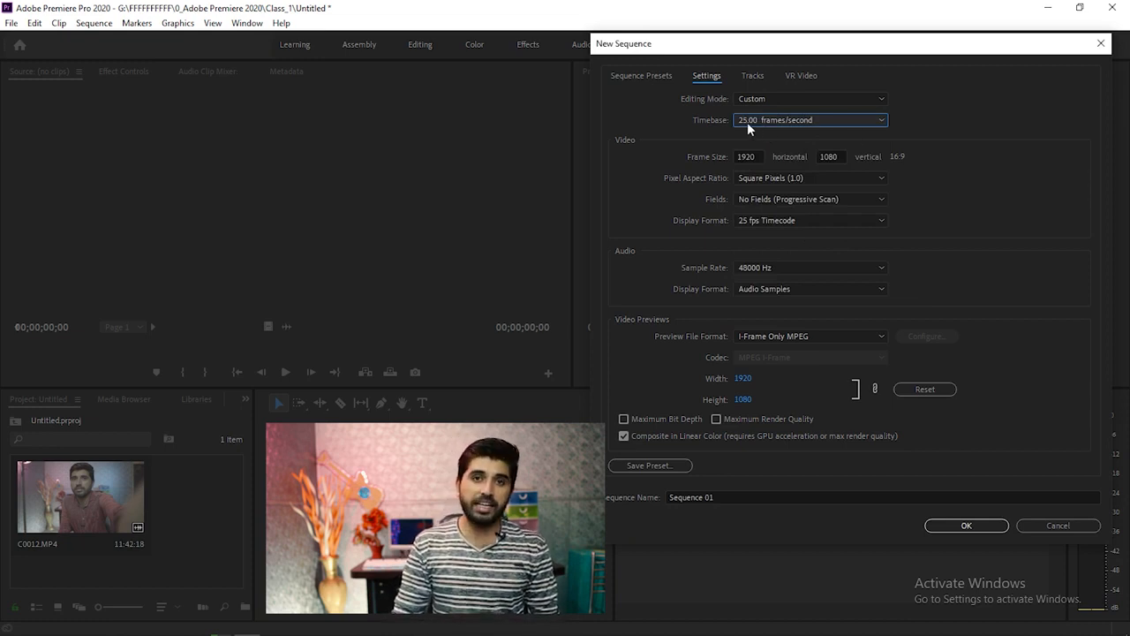
pyautogui.click(759, 158)
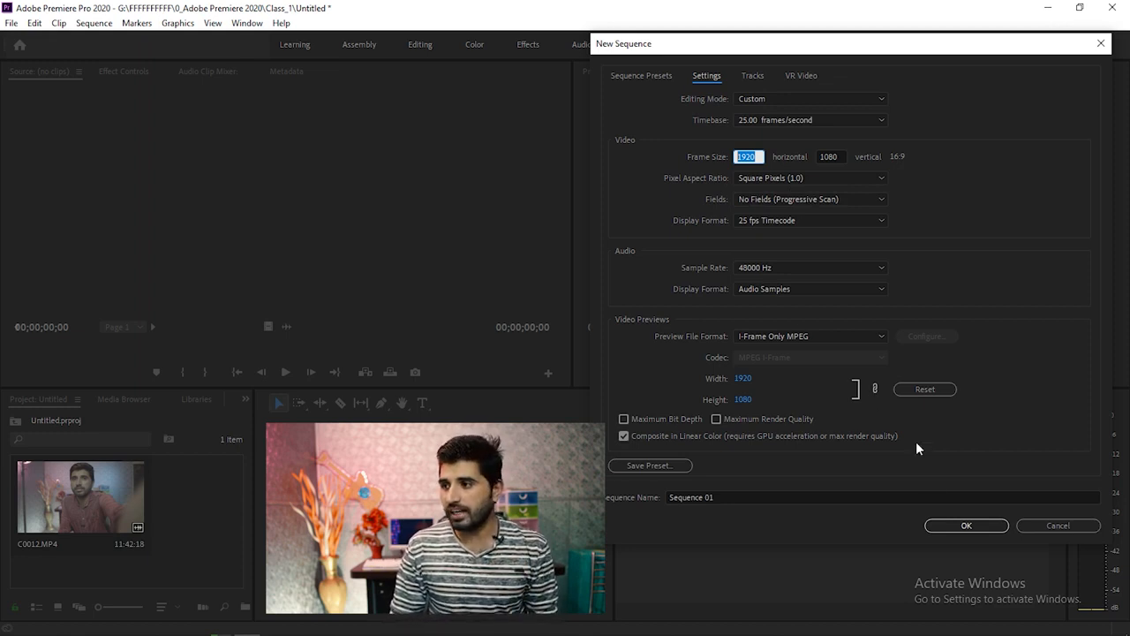
pyautogui.click(971, 526)
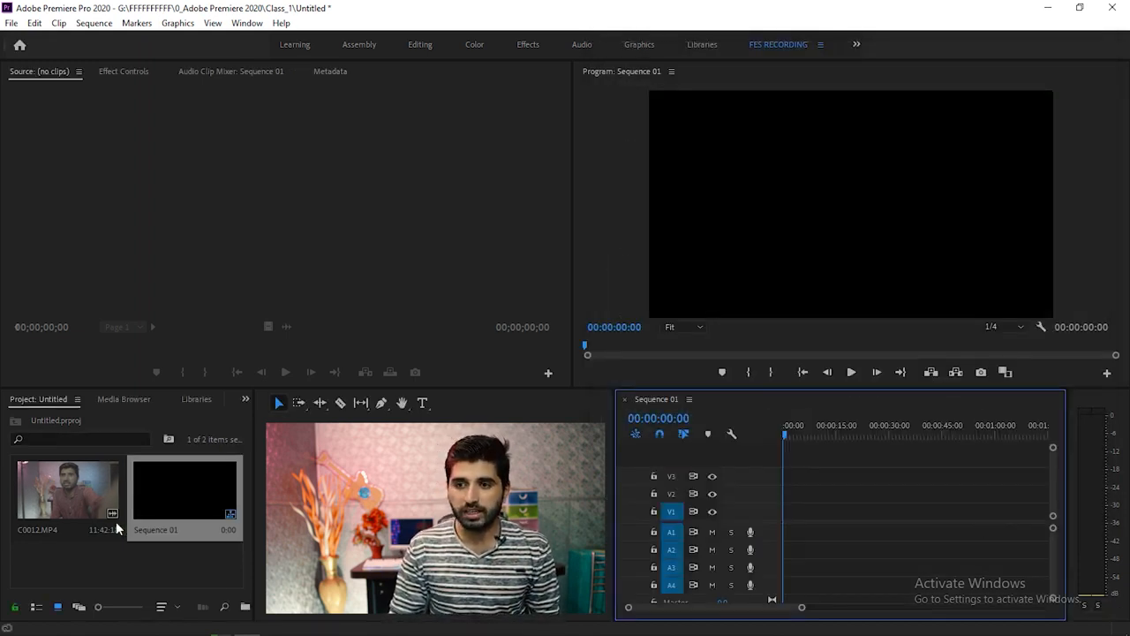
# Show the project items as a list and compare the frame rates of the C0012.MP4 clip and Sequence 01.
pyautogui.click(74, 493)
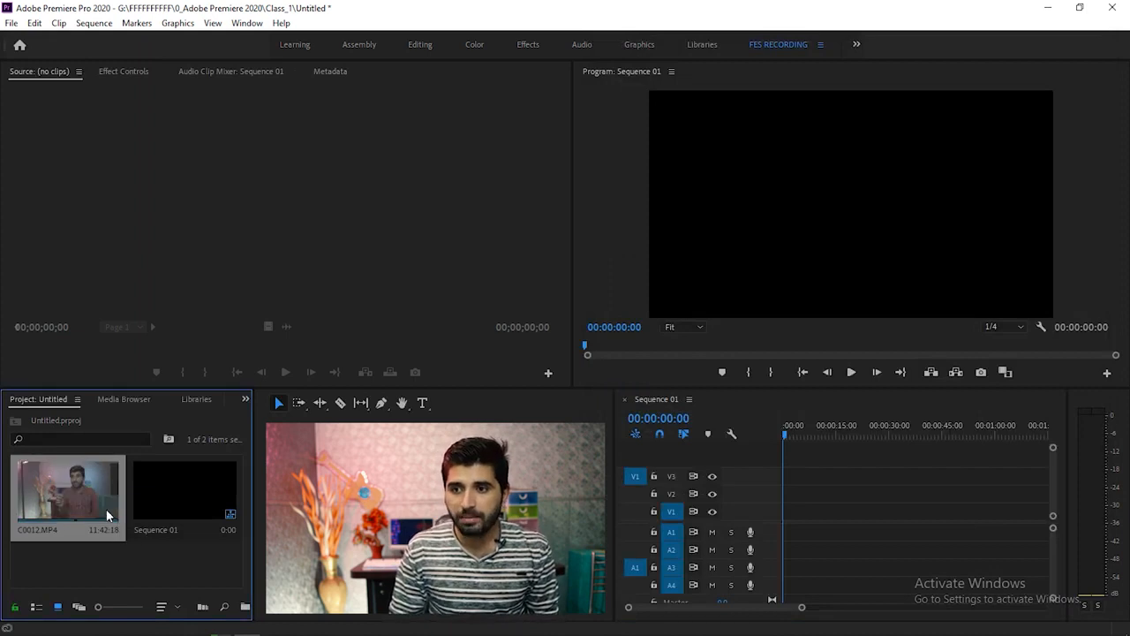
pyautogui.click(36, 607)
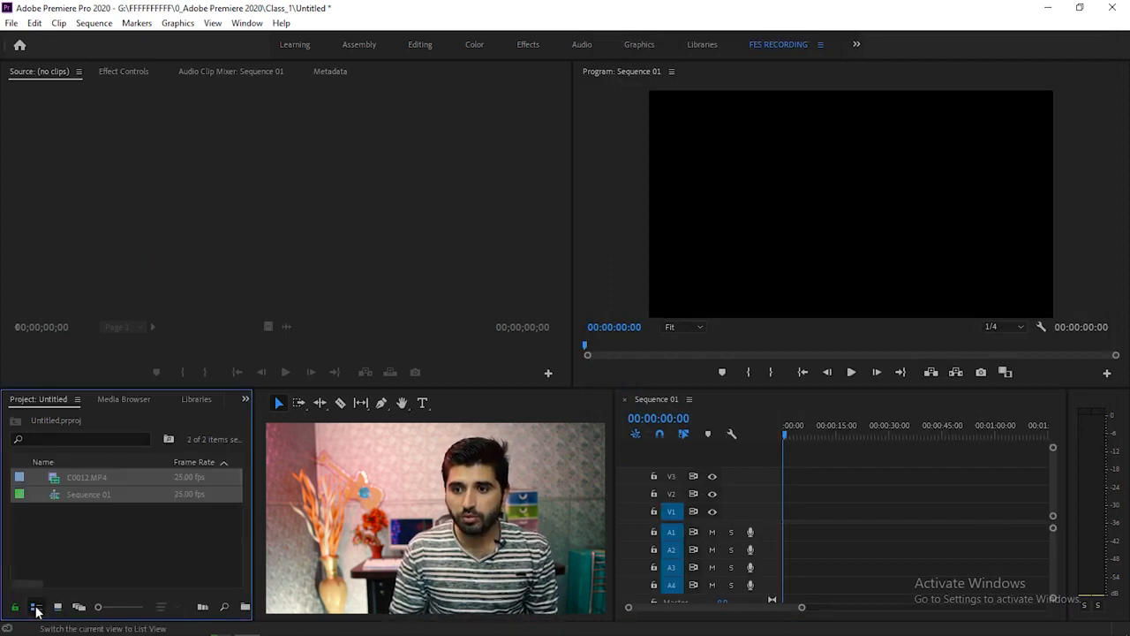
pyautogui.click(99, 540)
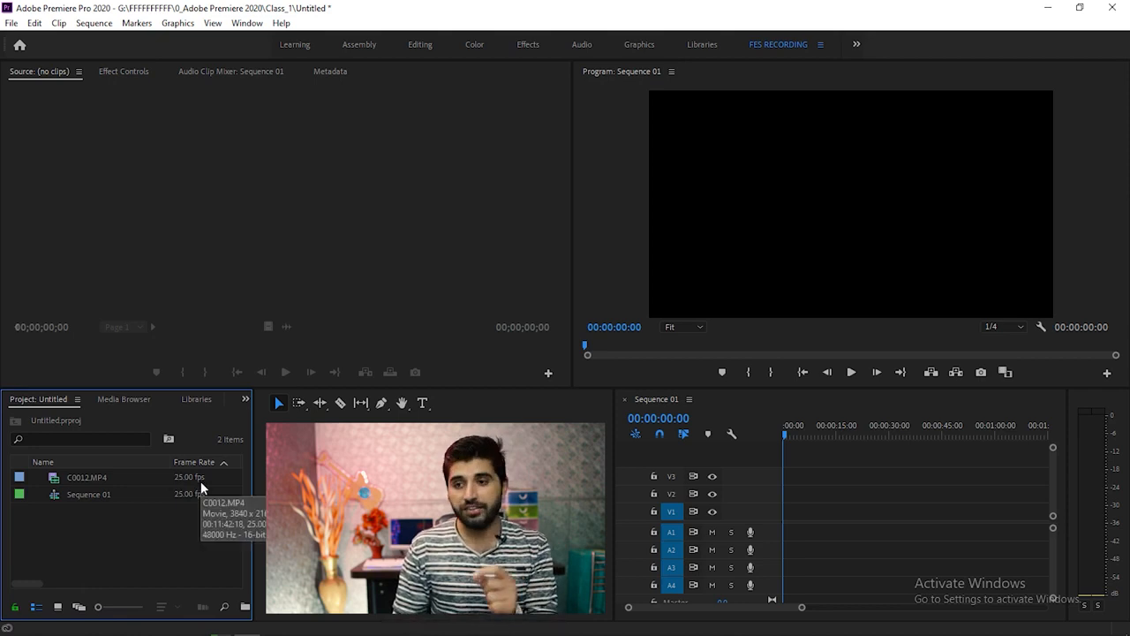
pyautogui.click(164, 495)
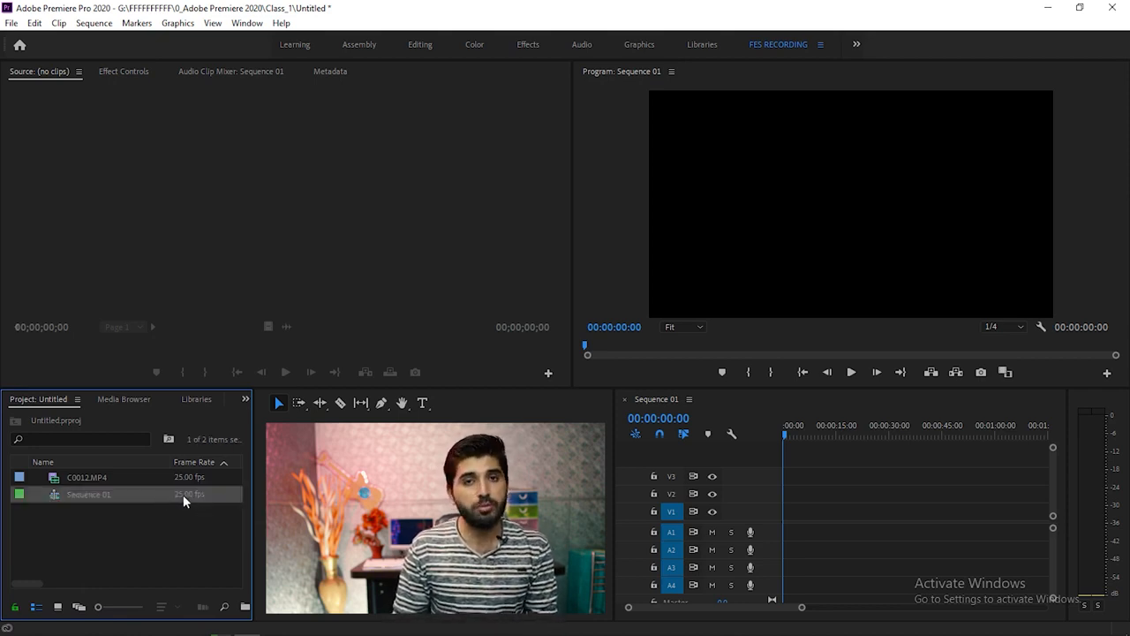
# Compare the frame sizes of the C0012.MP4 clip and Sequence 01 in the project's video info.
pyautogui.moveTo(28, 583); pyautogui.dragTo(122, 597)
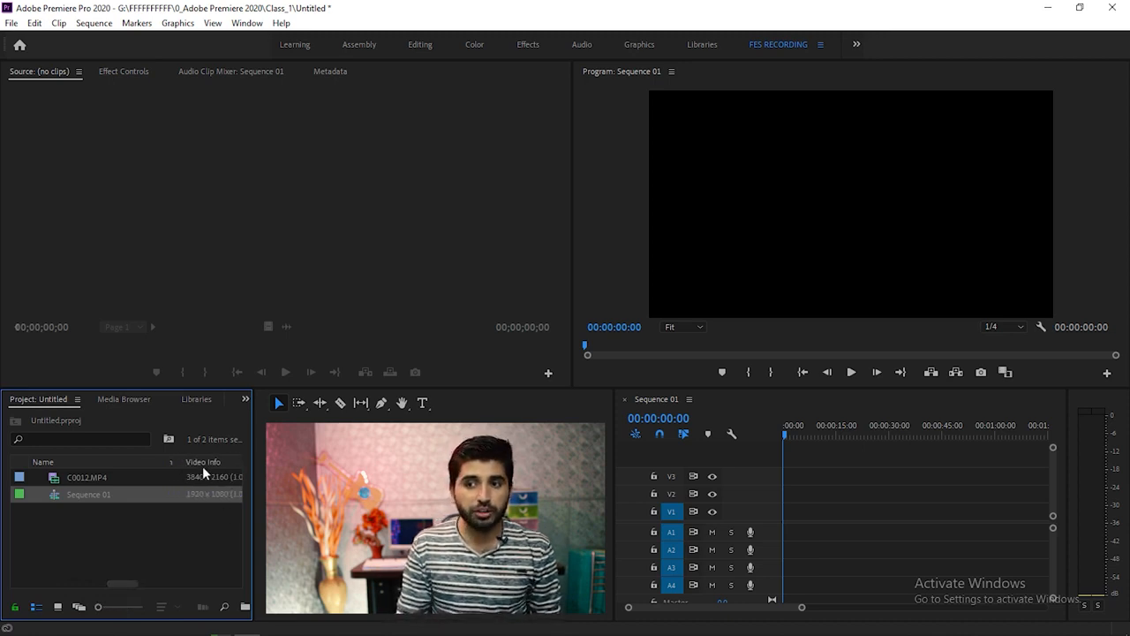
pyautogui.moveTo(123, 584); pyautogui.dragTo(128, 583)
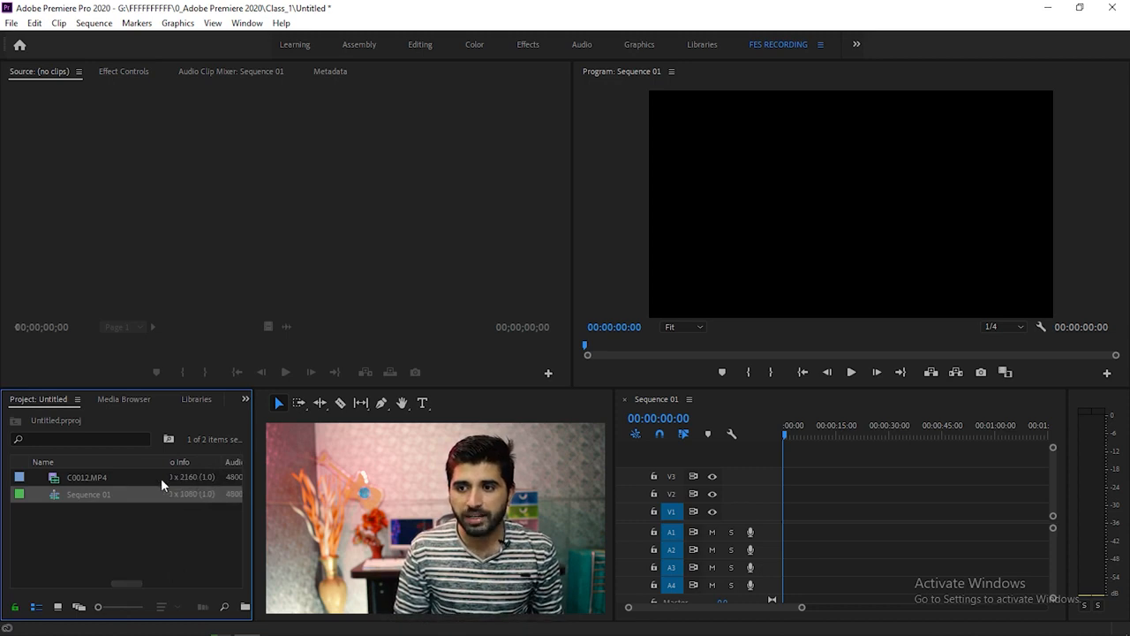
pyautogui.click(107, 477)
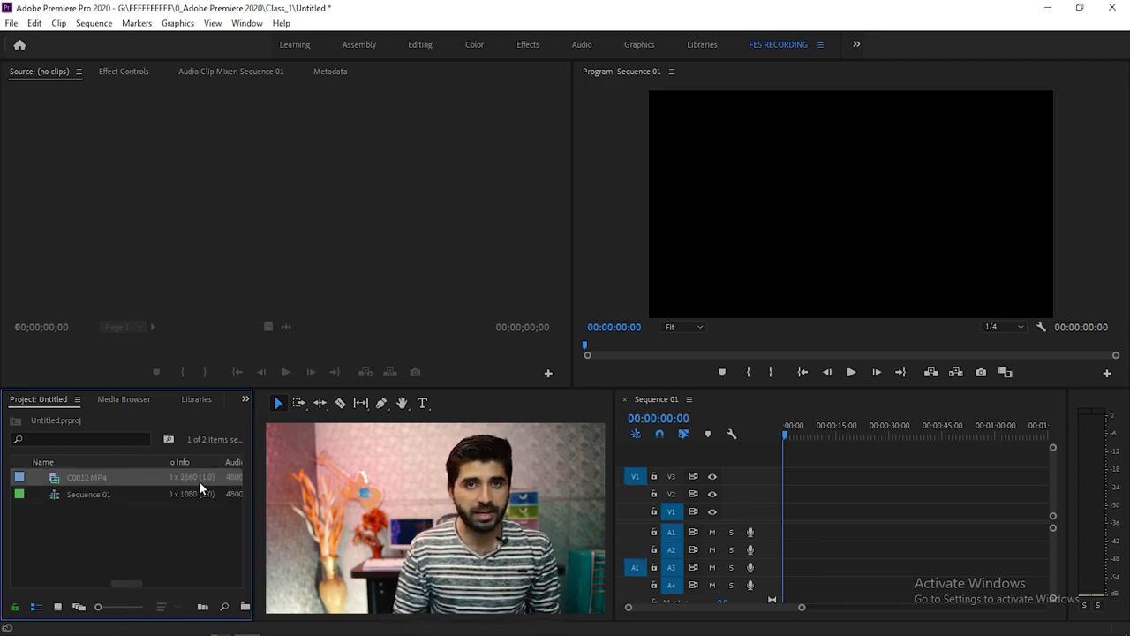
pyautogui.moveTo(198, 480)
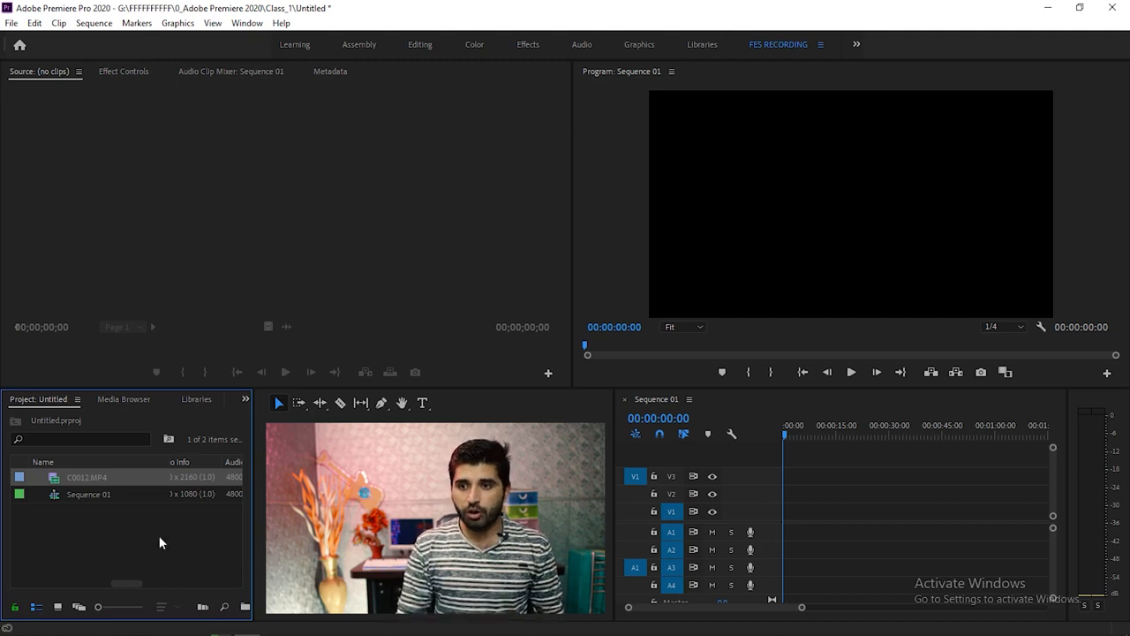
# Open the settings of Sequence 01 and set its horizontal frame size to 1924.
pyautogui.click(113, 496)
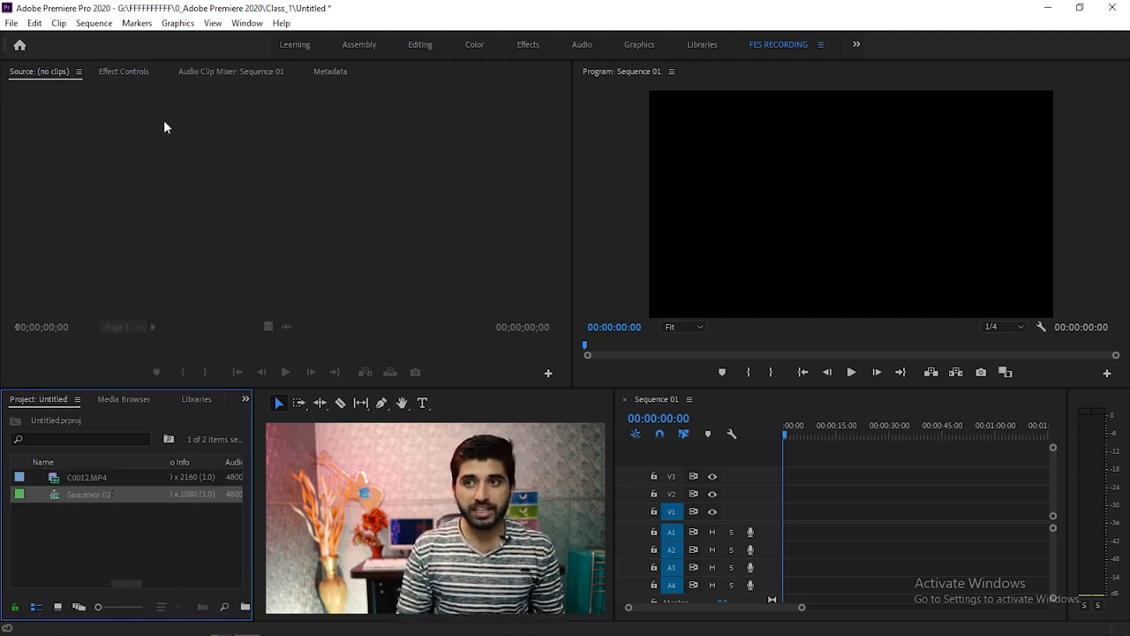
pyautogui.click(94, 23)
pyautogui.click(102, 38)
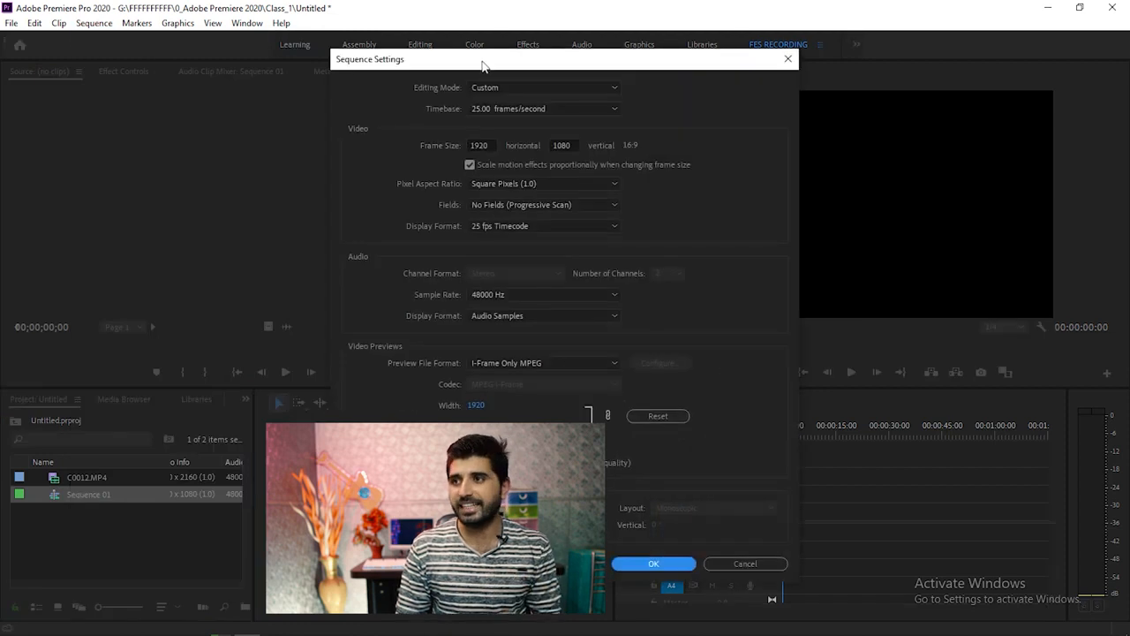
pyautogui.moveTo(506, 64); pyautogui.dragTo(819, 27)
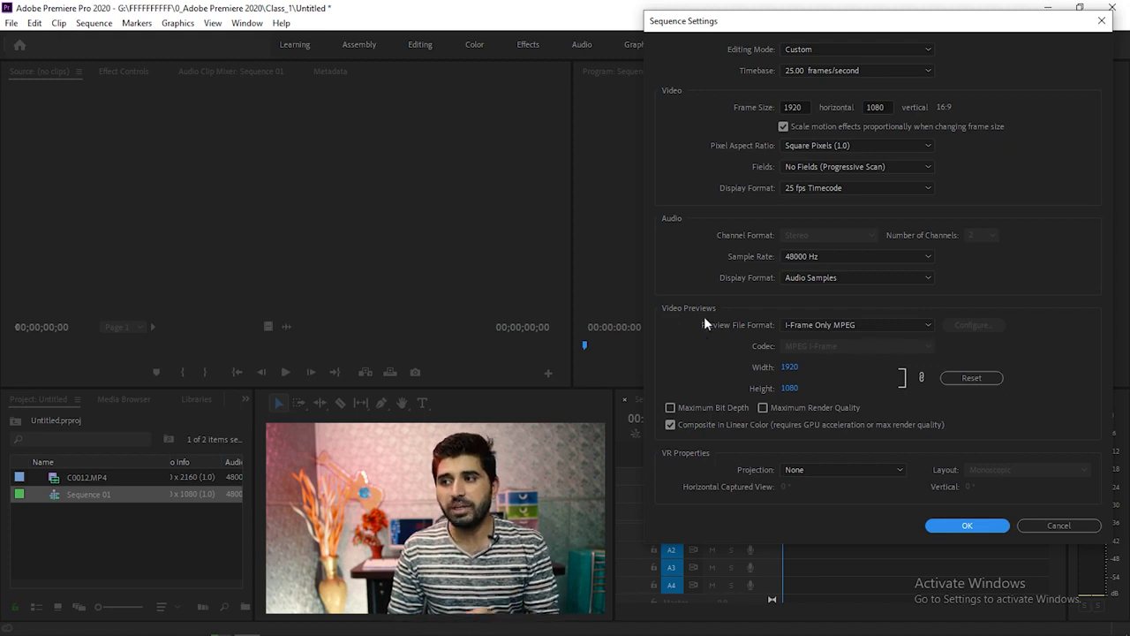
pyautogui.scroll(3, 800, 106)
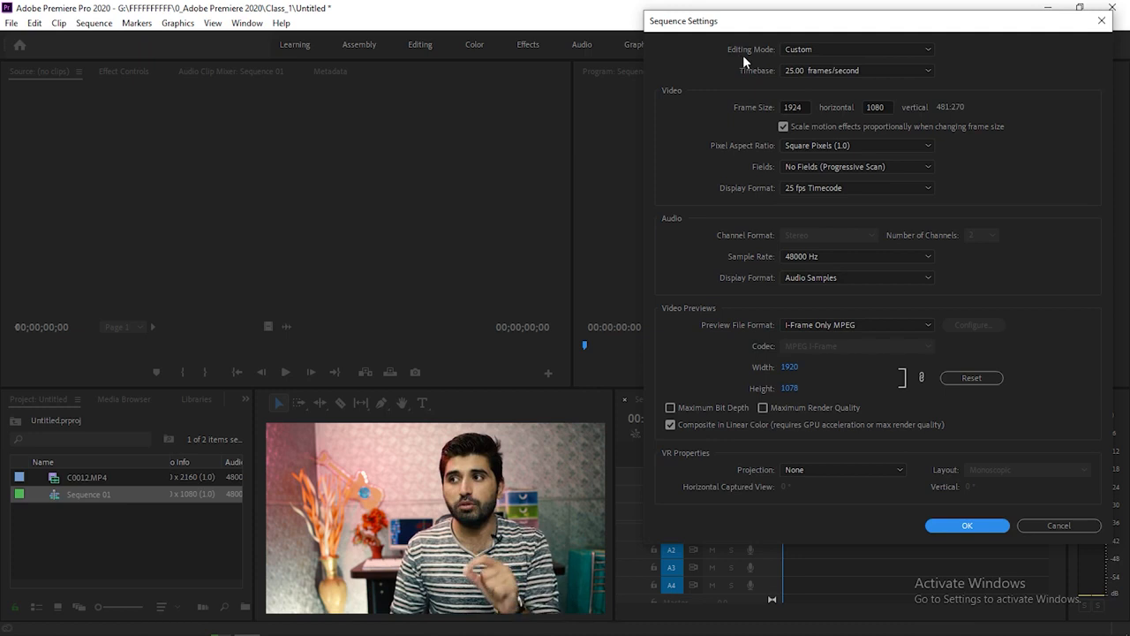
# Review the timebase, pixel aspect ratio and display format options, apply the sequence settings, and check the sequence's frame size in the project.
pyautogui.click(874, 74)
pyautogui.click(875, 75)
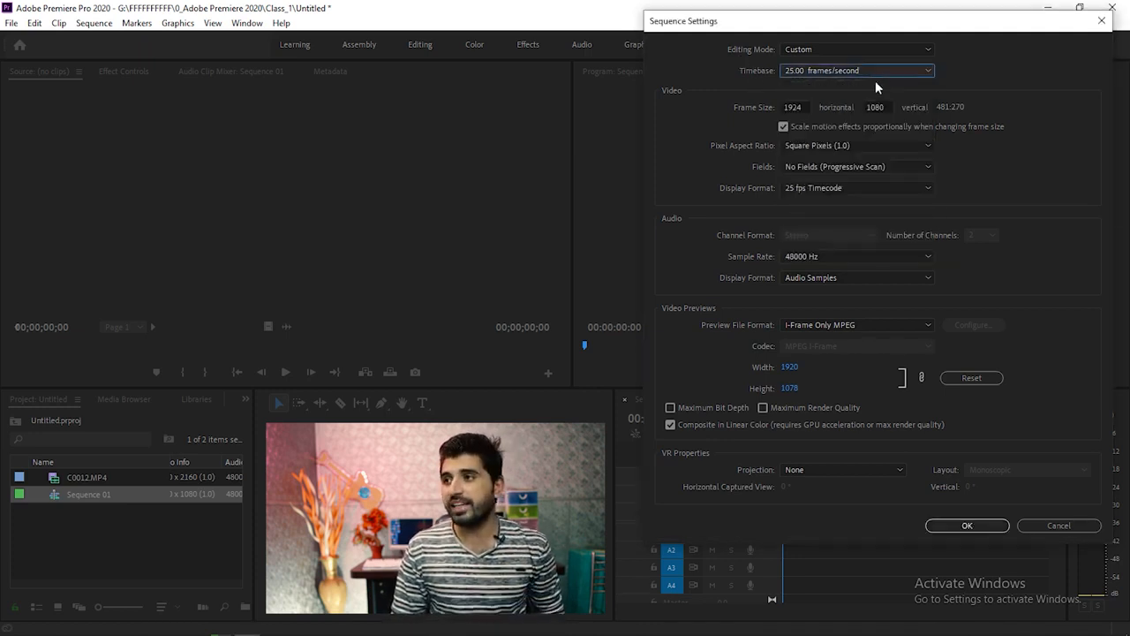
pyautogui.click(879, 147)
pyautogui.click(878, 144)
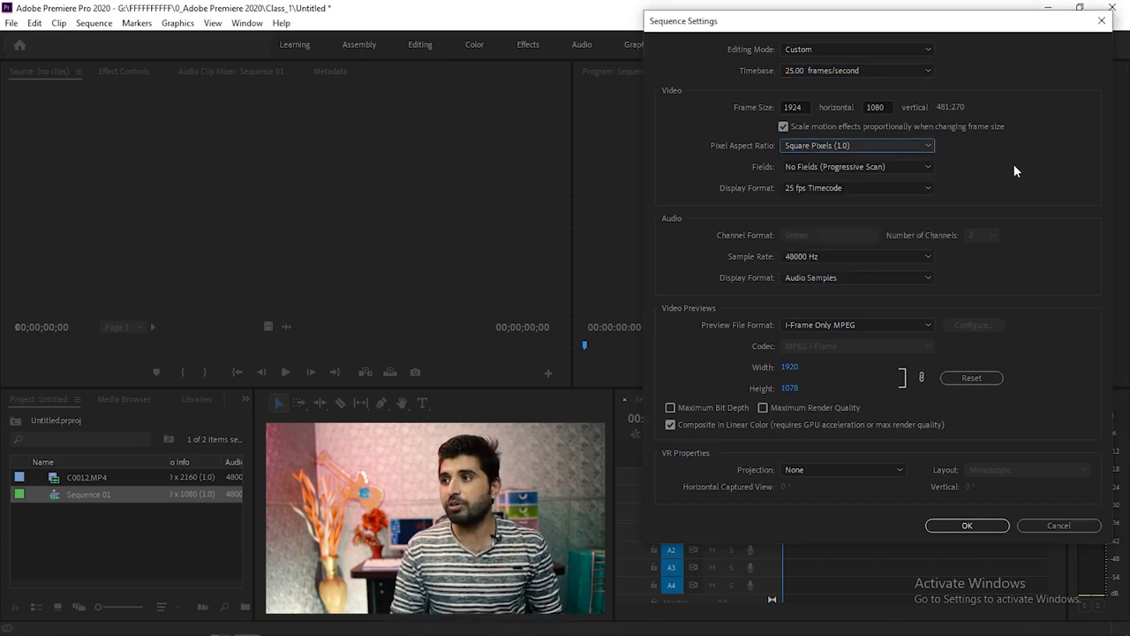
pyautogui.click(871, 189)
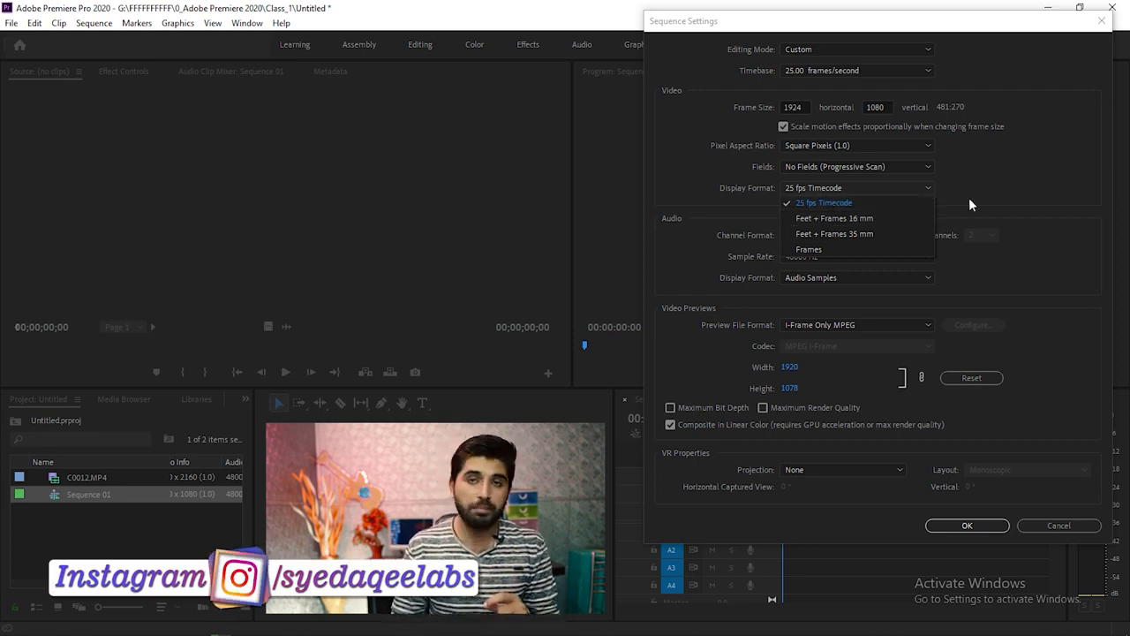
pyautogui.click(1000, 200)
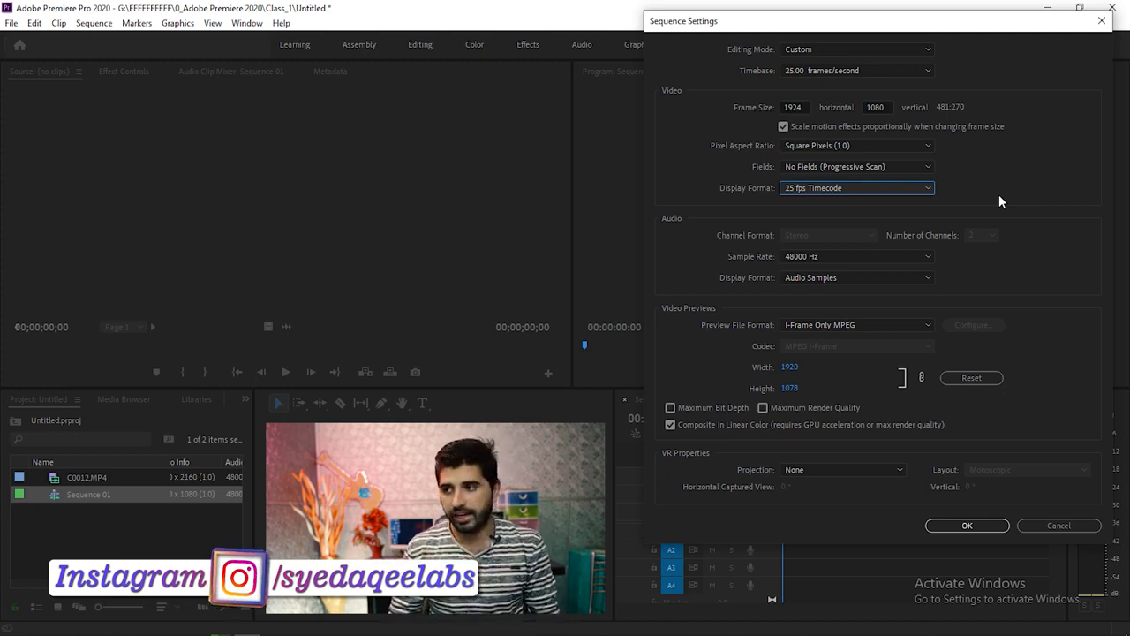
pyautogui.click(984, 526)
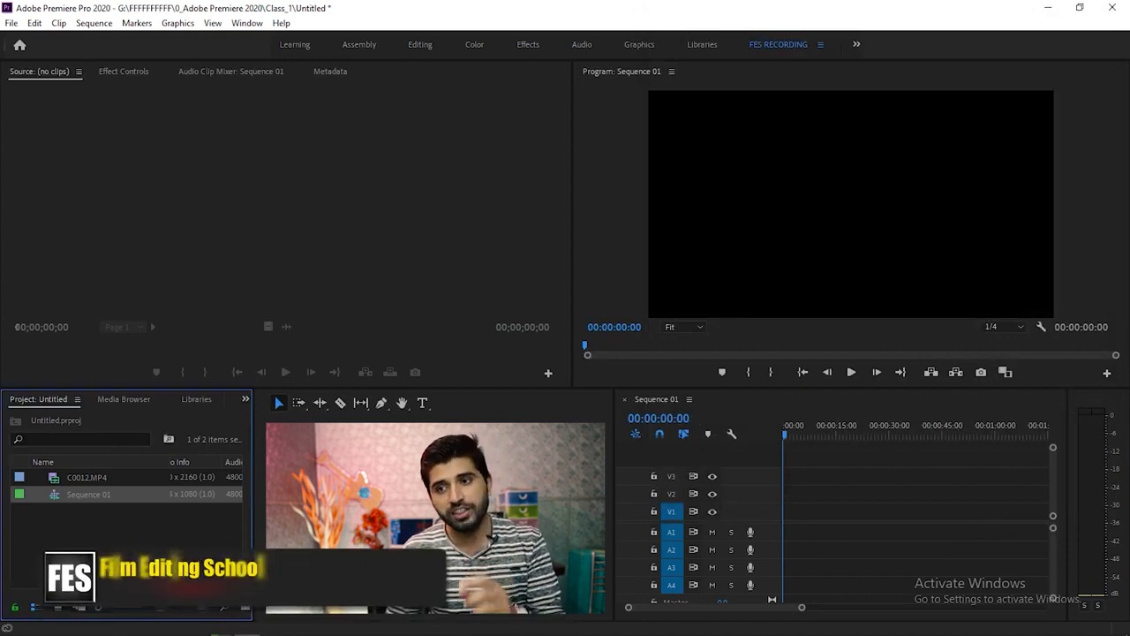
pyautogui.click(177, 525)
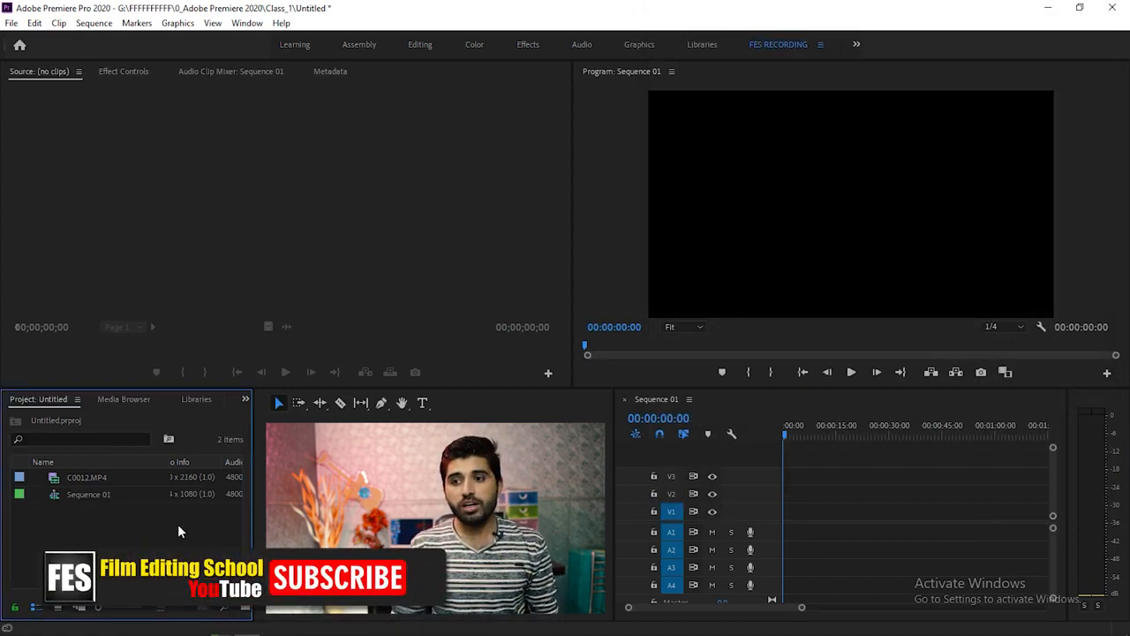
pyautogui.click(188, 496)
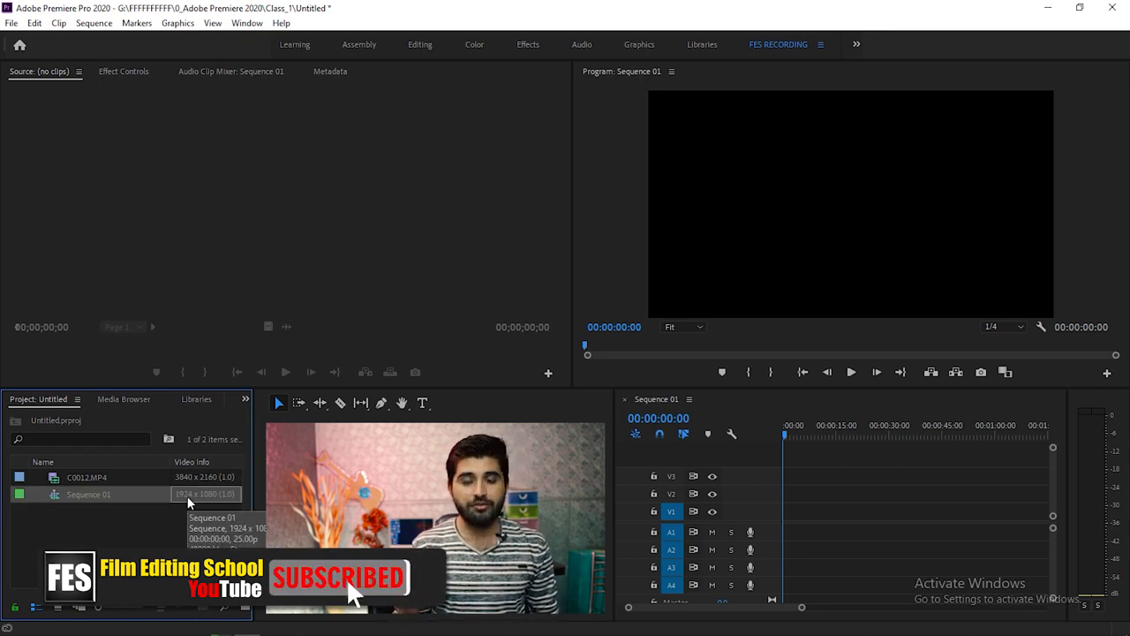
# Place C0012.MP4 at the start of V1 in Sequence 01, changing the sequence settings to match the clip, and preview the footage.
pyautogui.click(76, 475)
pyautogui.moveTo(75, 475); pyautogui.dragTo(788, 515)
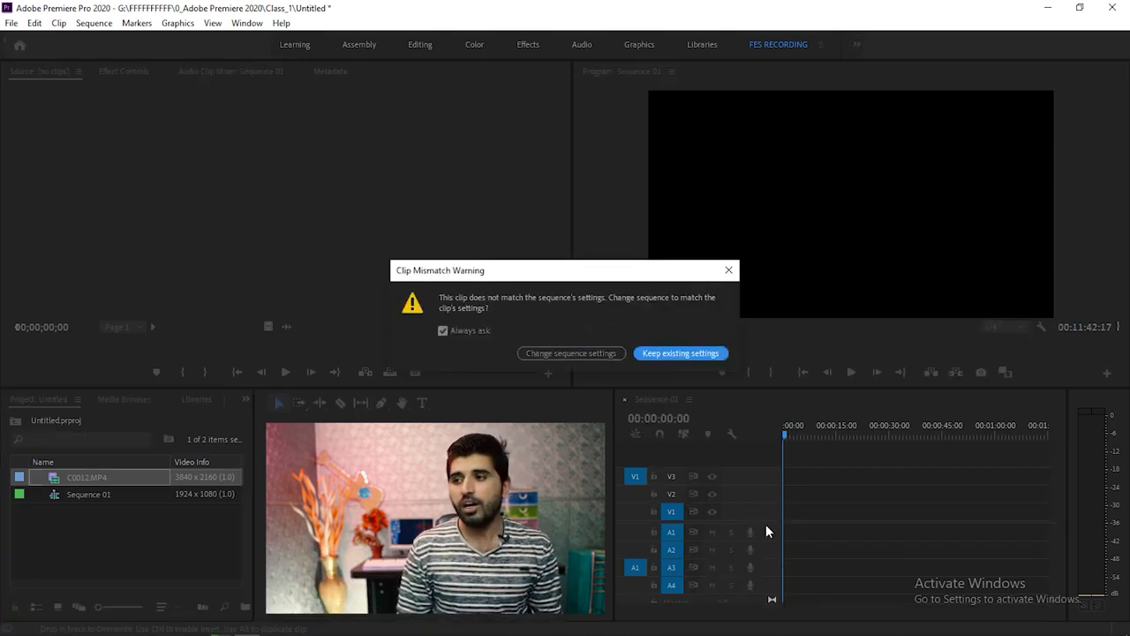
pyautogui.moveTo(626, 279); pyautogui.dragTo(443, 150)
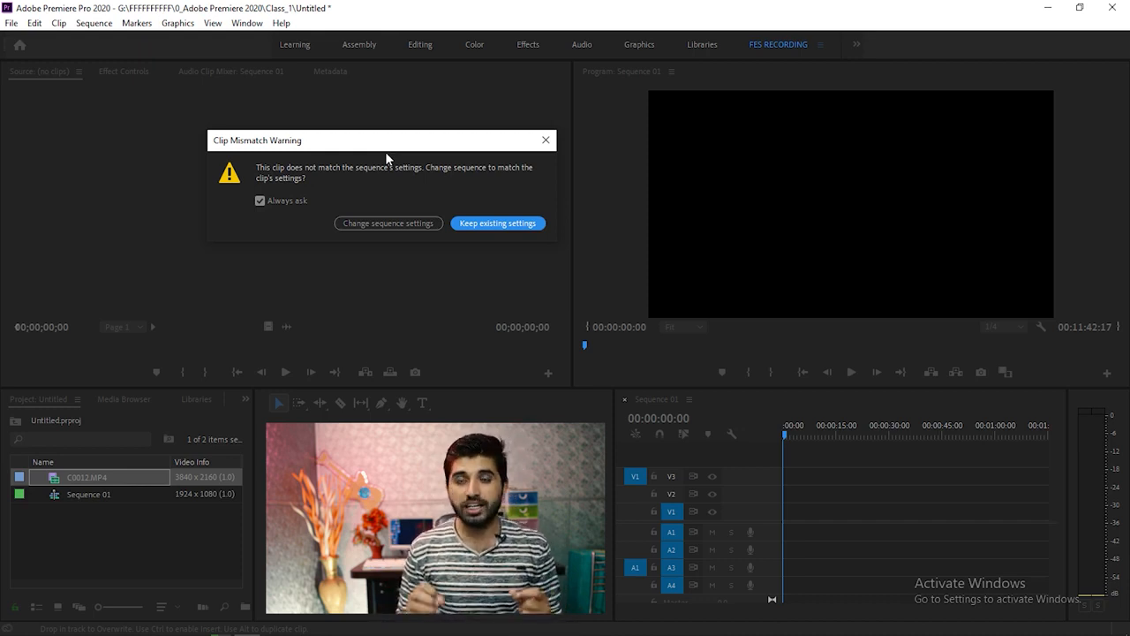
pyautogui.click(388, 224)
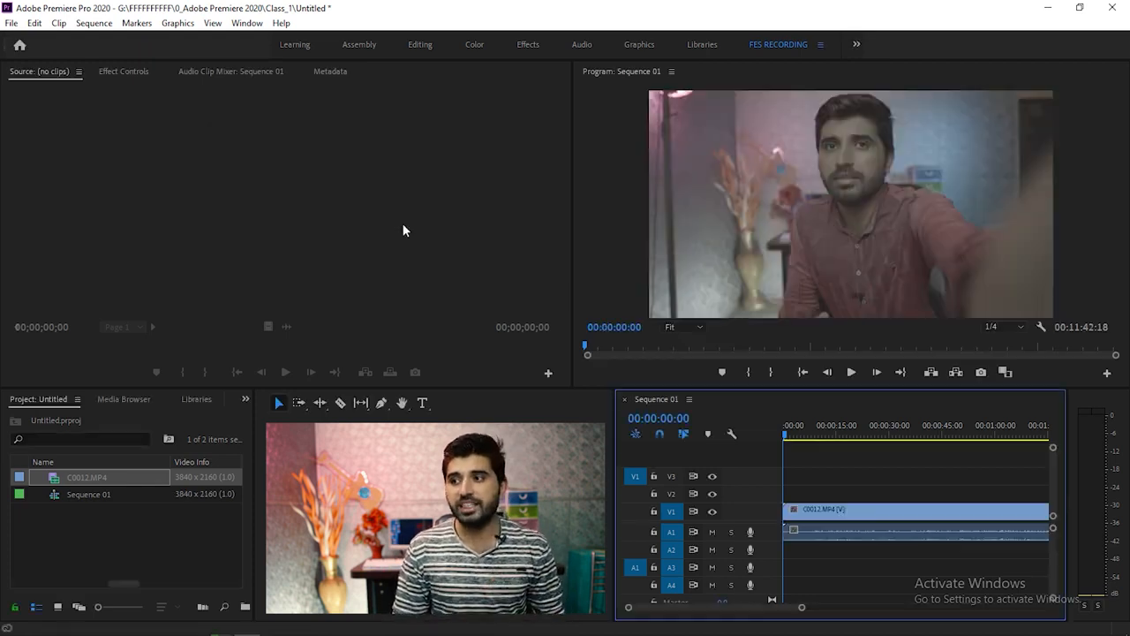
pyautogui.moveTo(827, 429); pyautogui.dragTo(847, 431)
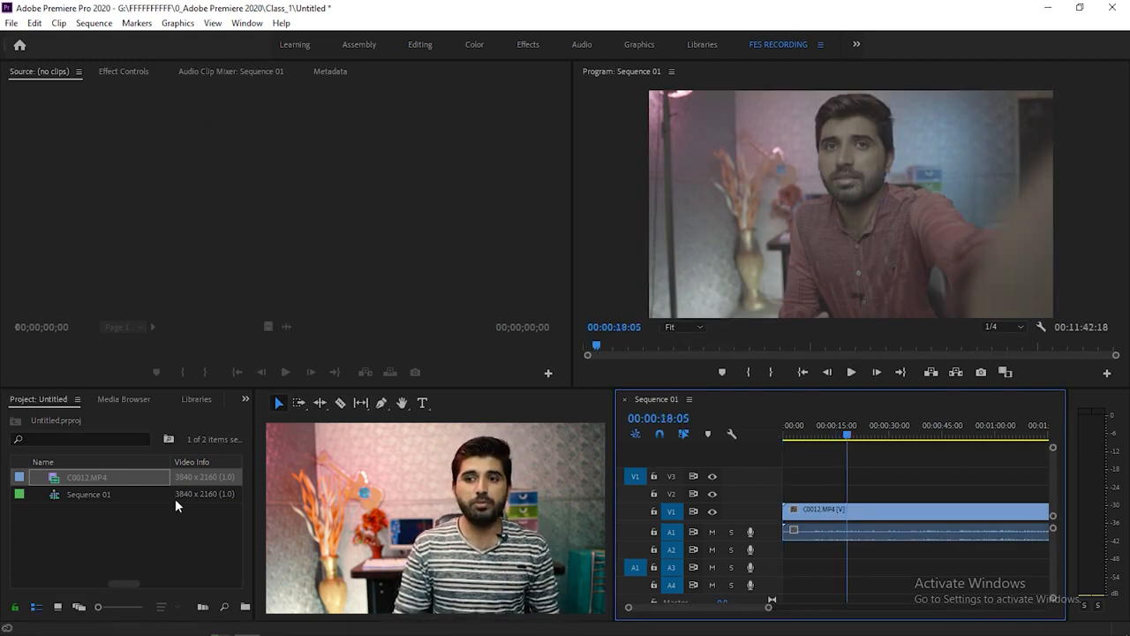
# Undo the clip placement and the change of the sequence settings.
pyautogui.click(112, 494)
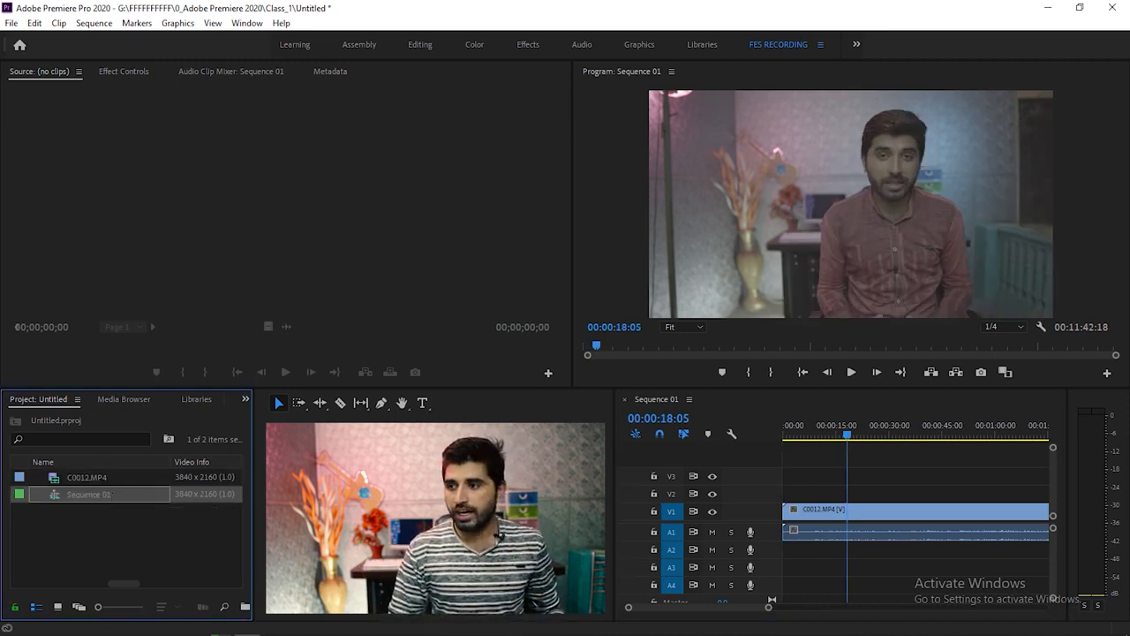
pyautogui.press('Delete')
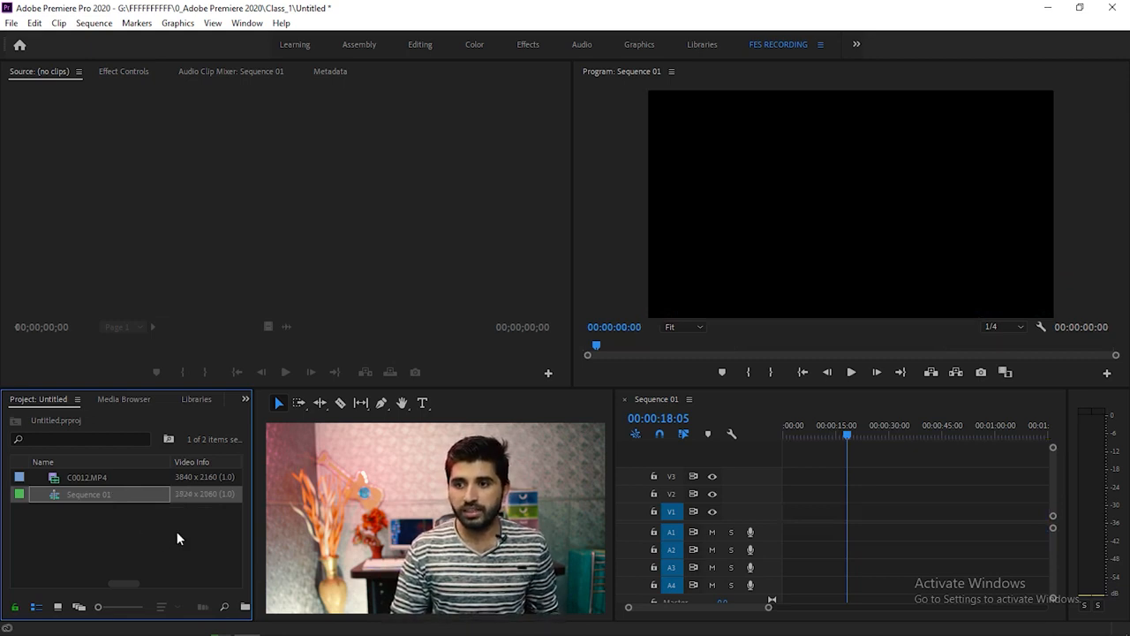
# Place C0012.MP4 at the start of V1 keeping the existing sequence settings, and preview it at 00:00:30:05.
pyautogui.click(93, 480)
pyautogui.moveTo(79, 476); pyautogui.dragTo(785, 517)
pyautogui.moveTo(633, 281); pyautogui.dragTo(449, 153)
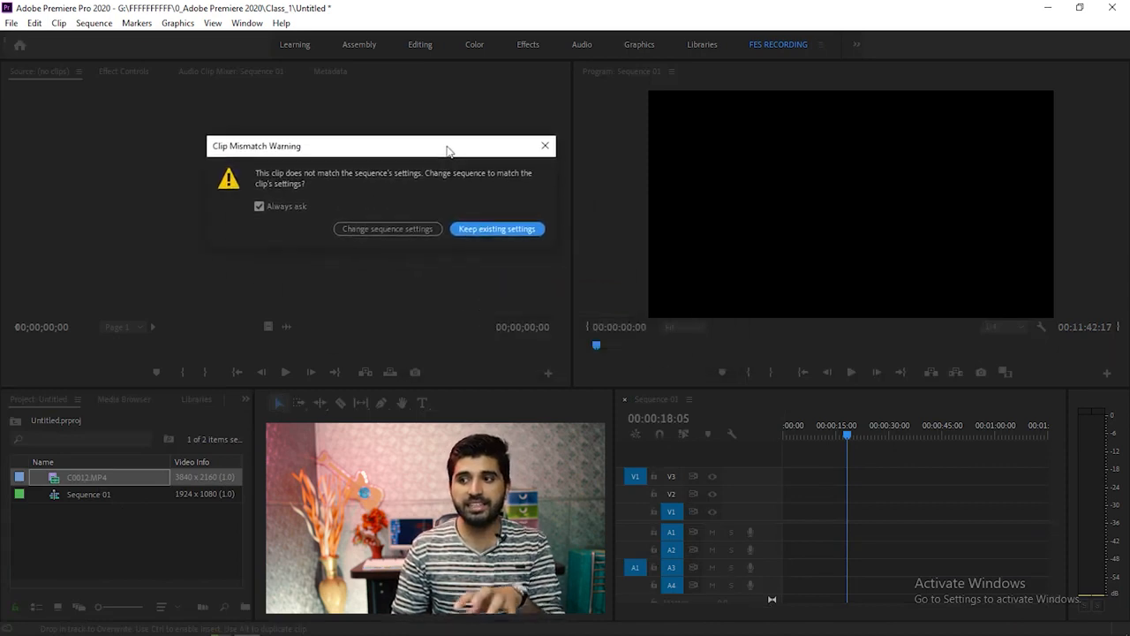
pyautogui.click(497, 229)
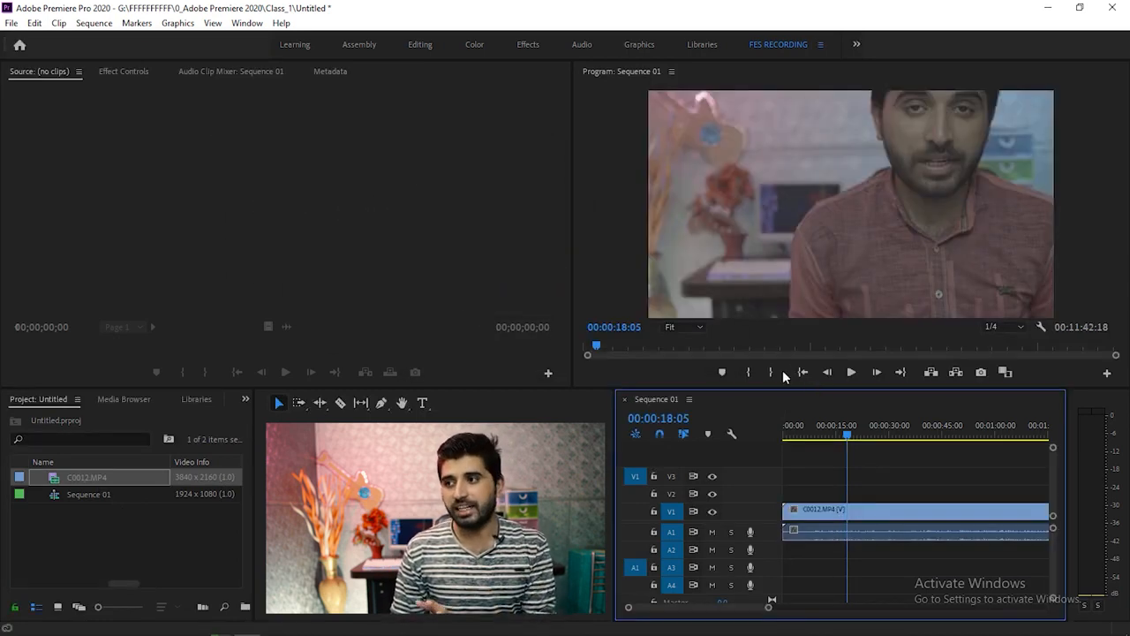
pyautogui.click(866, 436)
pyautogui.moveTo(865, 438); pyautogui.dragTo(892, 439)
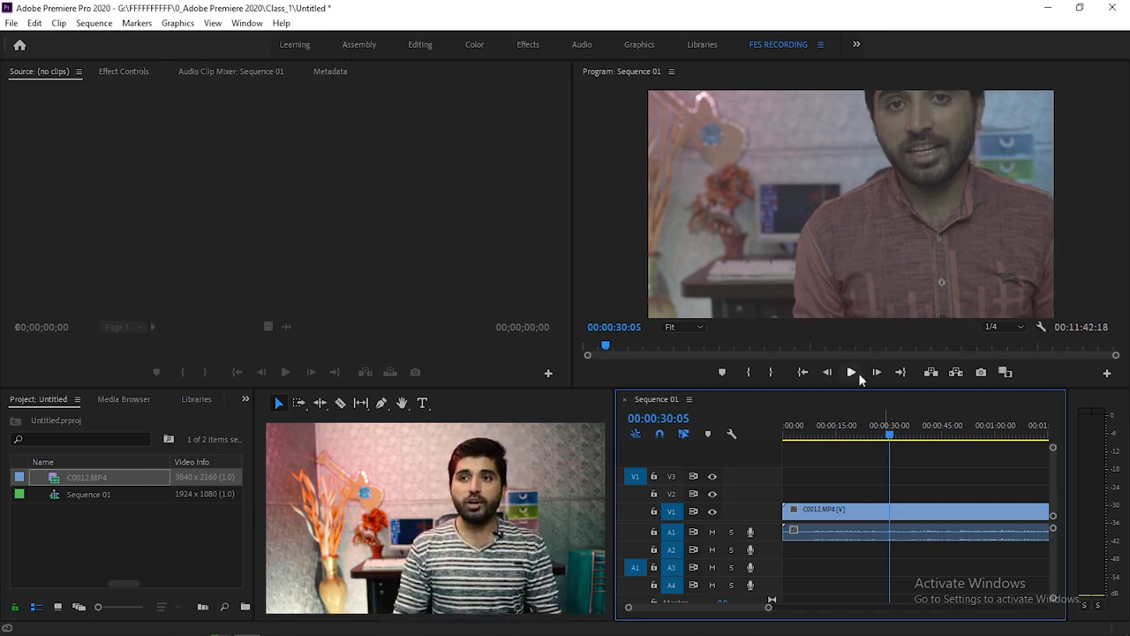
# Switch to the Editing workspace and show the new-item options of the project.
pyautogui.click(424, 46)
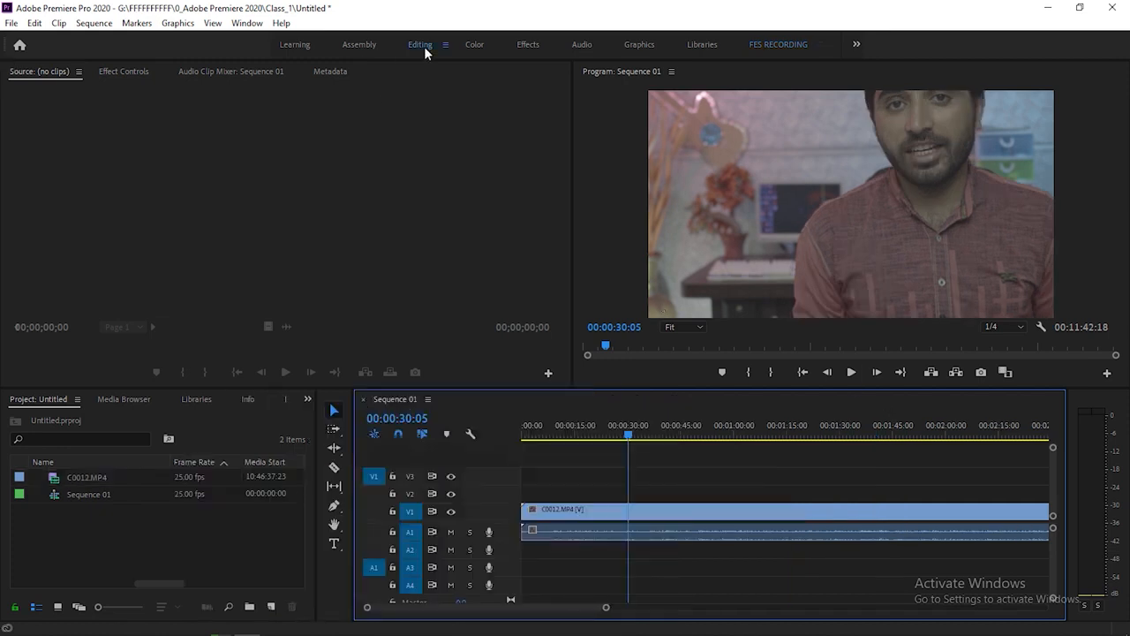
pyautogui.click(271, 607)
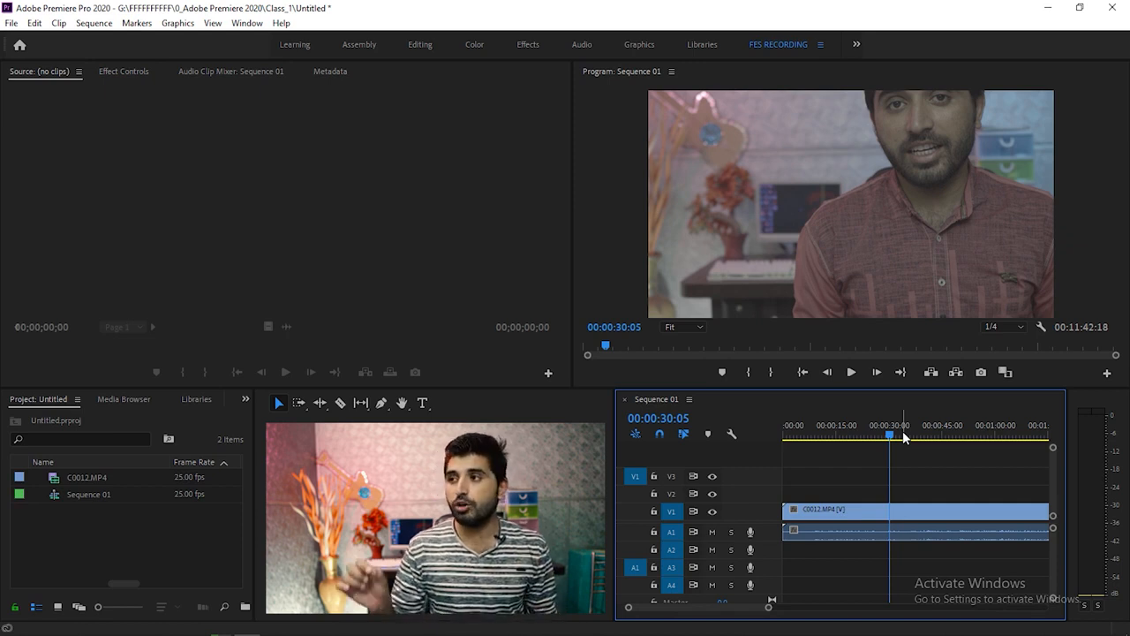
# Set the scale of the C0012.MP4 clip in the timeline to 50.
pyautogui.click(929, 512)
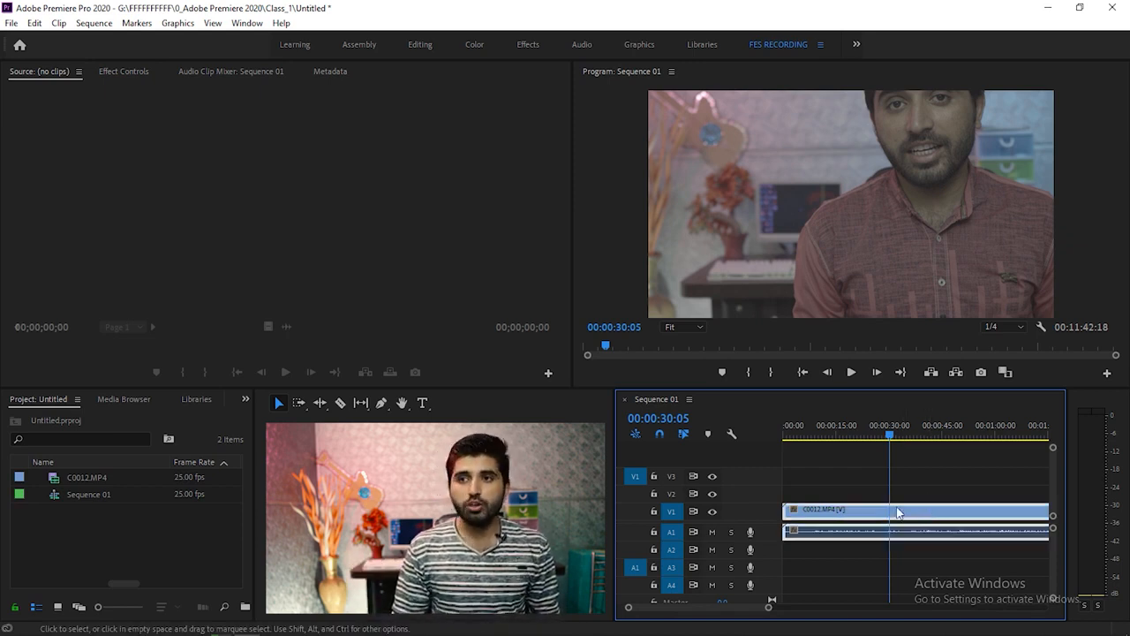
pyautogui.click(117, 74)
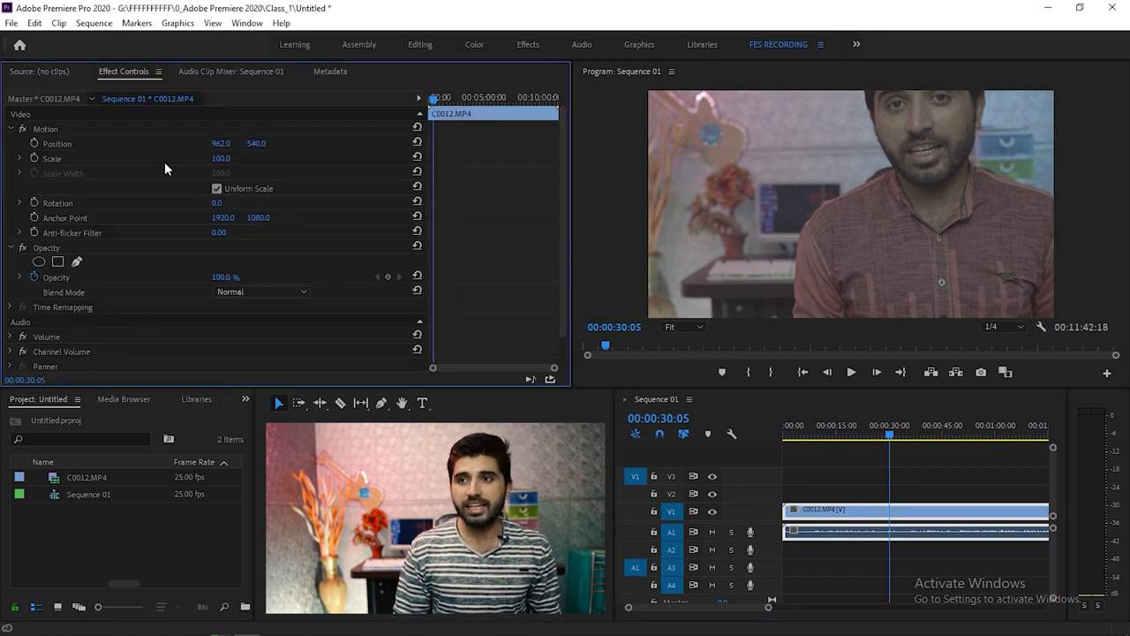
pyautogui.moveTo(227, 166); pyautogui.dragTo(183, 166)
pyautogui.click(223, 161)
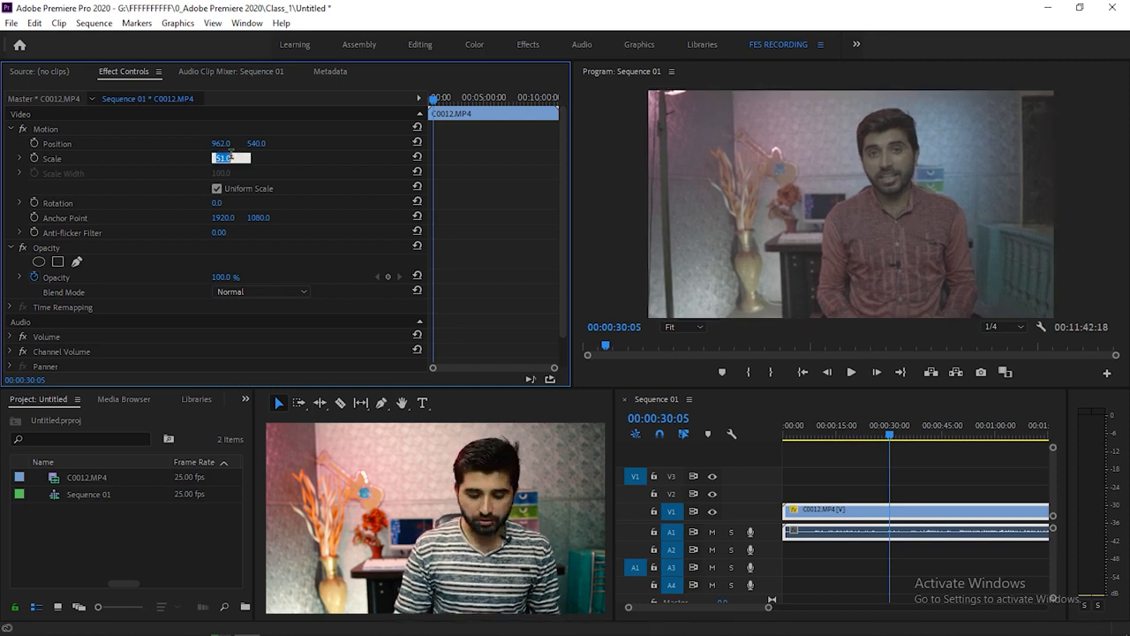
pyautogui.write('50')
pyautogui.press('Return')
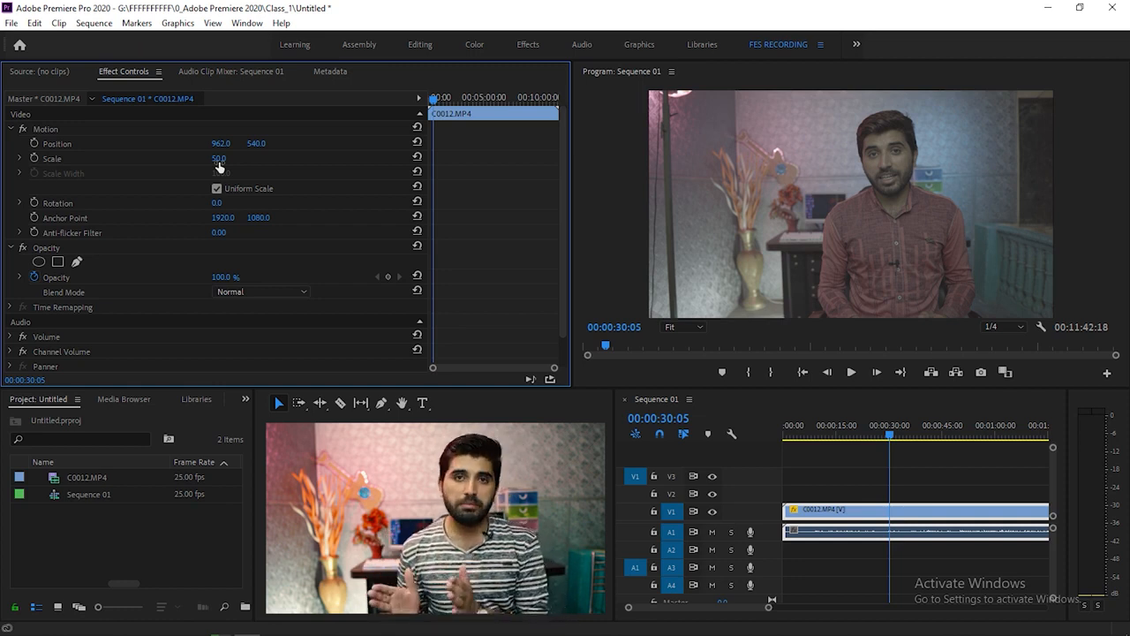
# Import the C0011 video from the Desktop folder into the project and clear the selection.
pyautogui.doubleClick(142, 538)
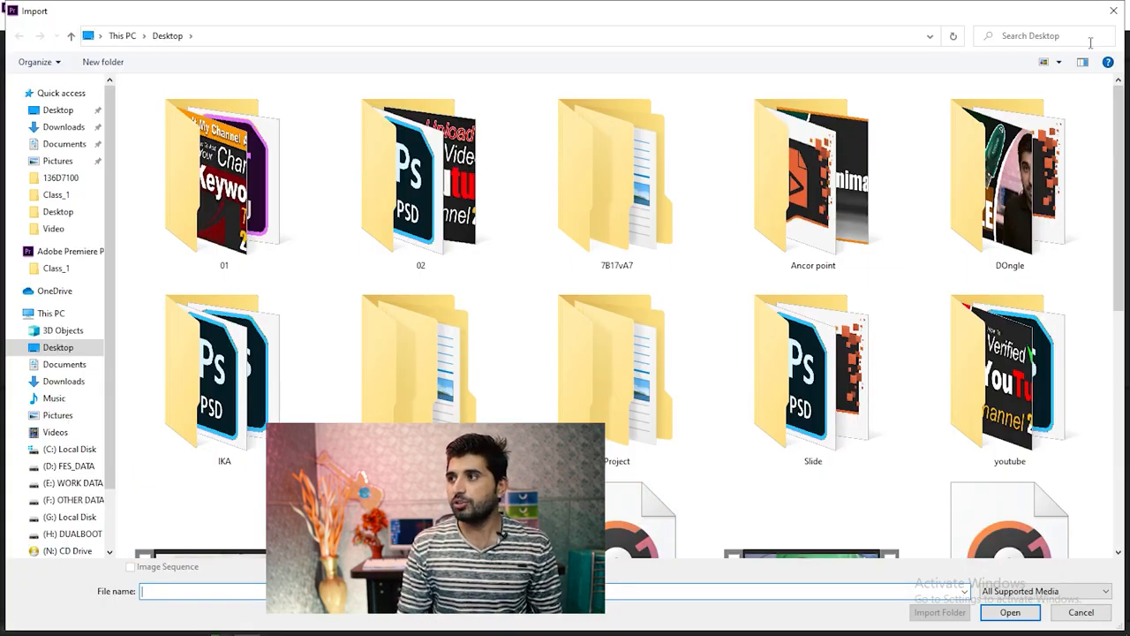
pyautogui.scroll(-5, 813, 371)
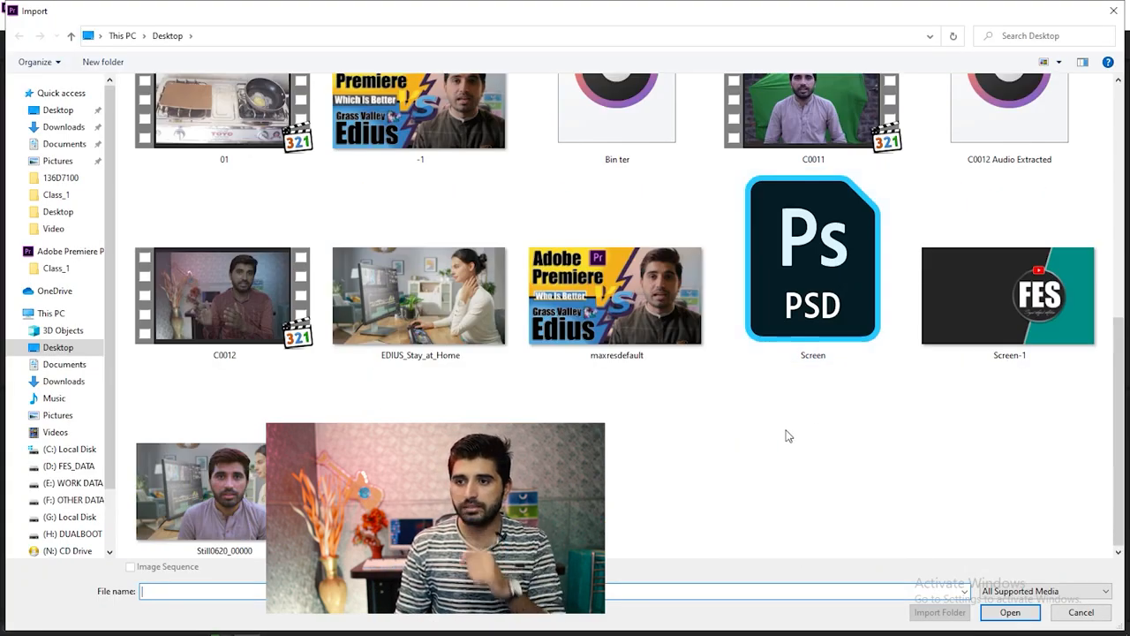
pyautogui.scroll(3, 788, 436)
pyautogui.click(295, 375)
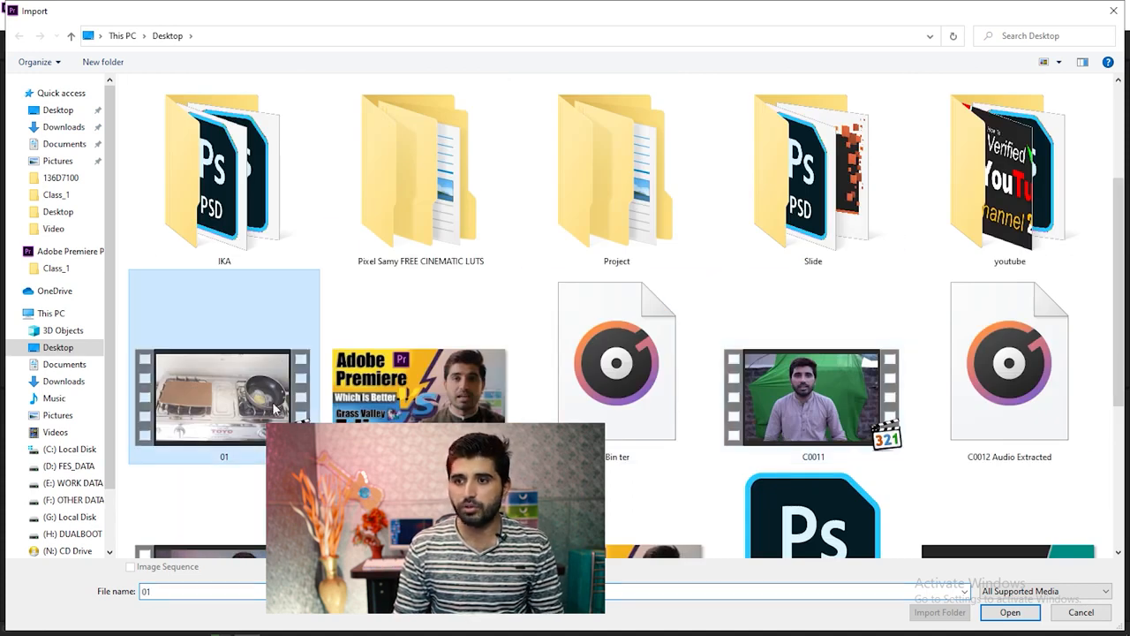
pyautogui.click(808, 442)
pyautogui.doubleClick(808, 439)
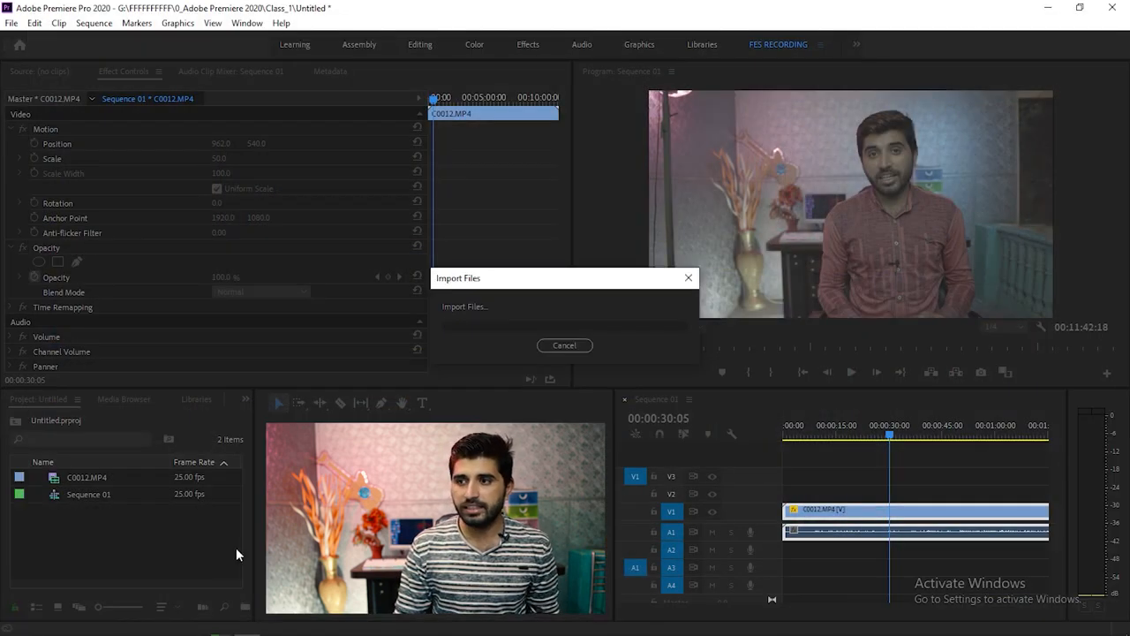
pyautogui.click(147, 555)
pyautogui.click(924, 485)
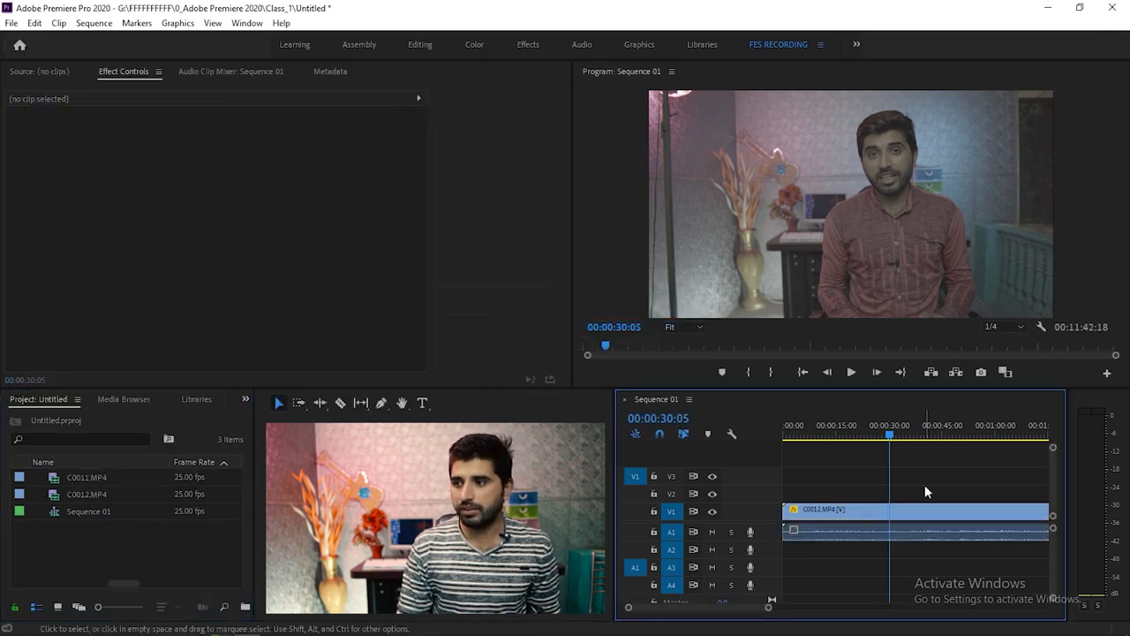
# Place C0011.MP4 on V1 after the C0012.MP4 clip, leaving a gap, and move the playhead to 00:13:00:06.
pyautogui.press('-')
pyautogui.press('-')
pyautogui.moveTo(71, 477); pyautogui.dragTo(952, 509)
pyautogui.click(945, 433)
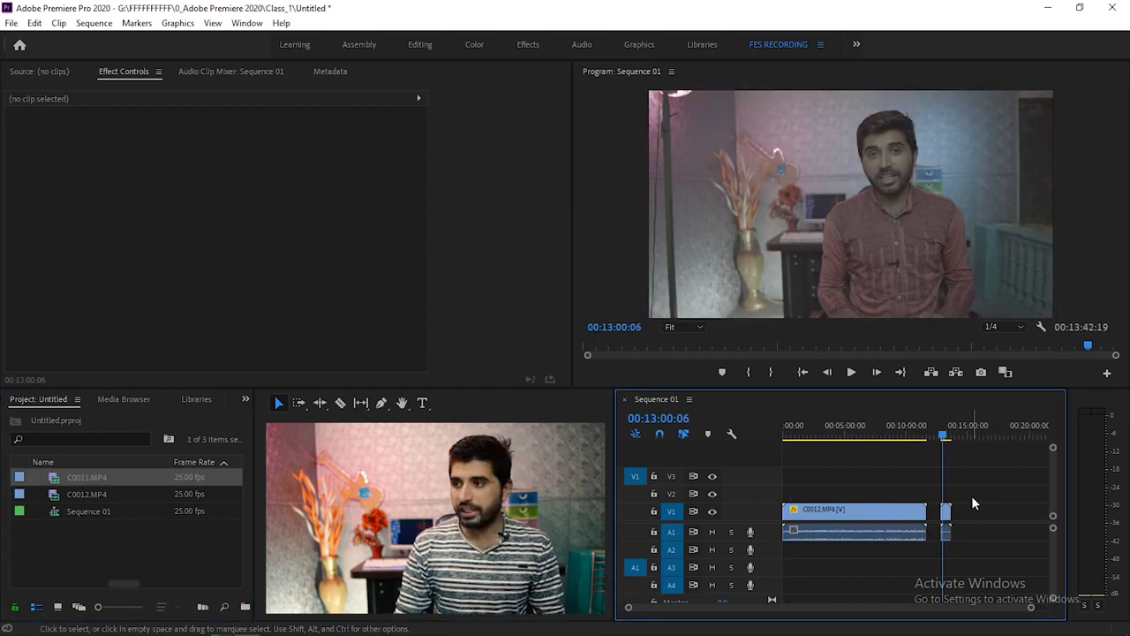
# Preview the C0011.MP4 clip near its start, around 00:13:01:13, to check how it fits the frame.
pyautogui.press('=')
pyautogui.press('=')
pyautogui.press('=')
pyautogui.press('=')
pyautogui.press('=')
pyautogui.click(925, 438)
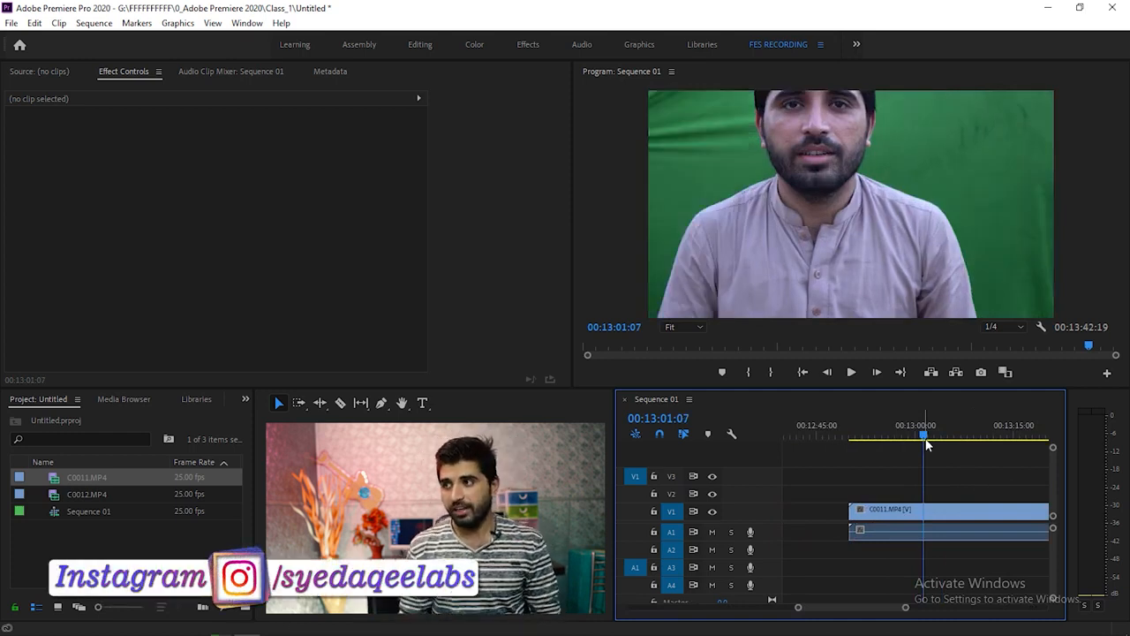
pyautogui.scroll(1, 927, 444)
pyautogui.scroll(-1, 991, 464)
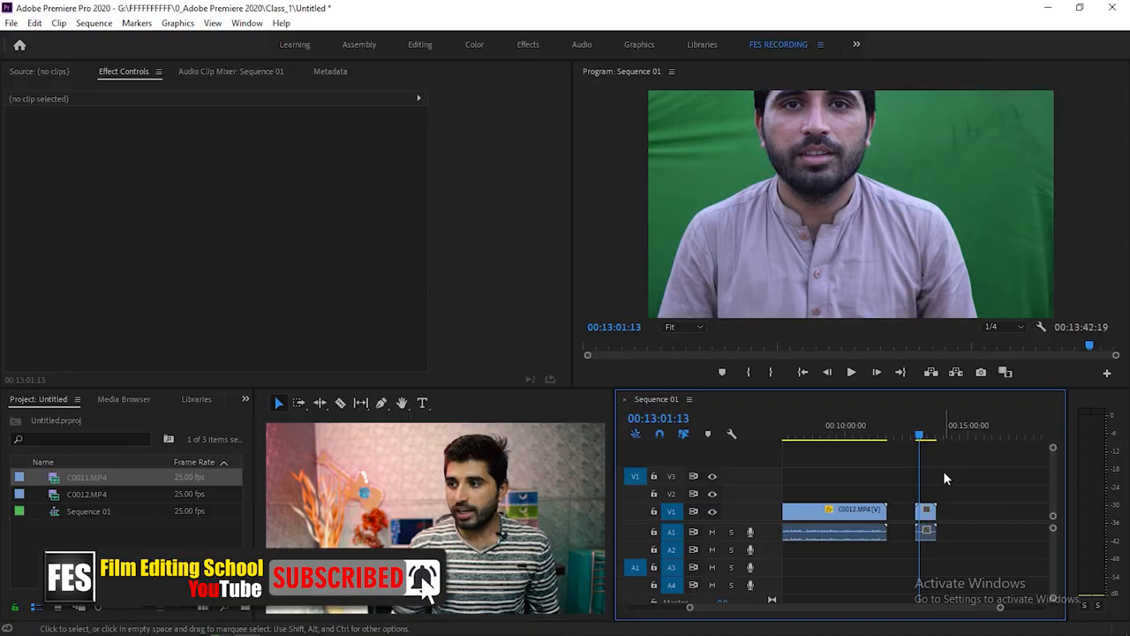
# Move the playhead to 00:13:10:03 and delete the C0011.MP4 clip from the timeline.
pyautogui.moveTo(912, 429); pyautogui.dragTo(924, 436)
pyautogui.moveTo(993, 477); pyautogui.dragTo(919, 547)
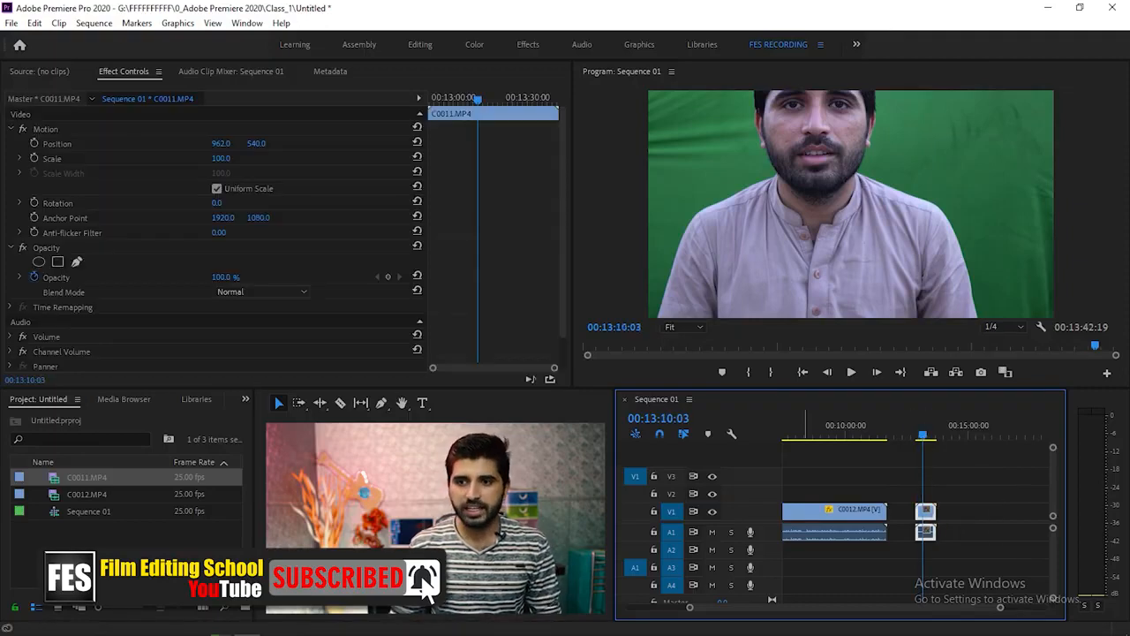
pyautogui.press('Delete')
# Import the video 01.mp4 into the project.
pyautogui.click(72, 564)
pyautogui.doubleClick(73, 569)
pyautogui.scroll(-5, 507, 407)
pyautogui.click(227, 134)
pyautogui.doubleClick(226, 135)
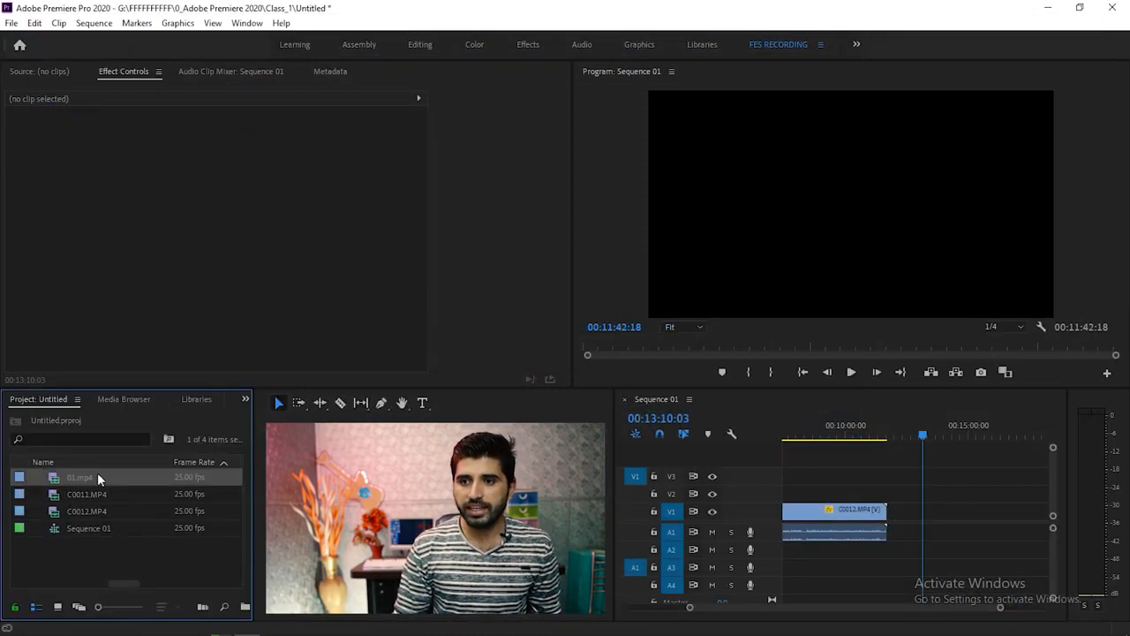
# Place 01.mp4 on V1 at 00:13:10:03, after the C0012.MP4 clip, and preview its first frame.
pyautogui.moveTo(72, 482); pyautogui.dragTo(950, 507)
pyautogui.press('=')
pyautogui.press('=')
pyautogui.press('=')
pyautogui.press('=')
pyautogui.press('=')
pyautogui.press('=')
pyautogui.moveTo(917, 434)
pyautogui.mouseDown()
pyautogui.moveTo(932, 435)
pyautogui.moveTo(918, 435)
pyautogui.mouseUp()
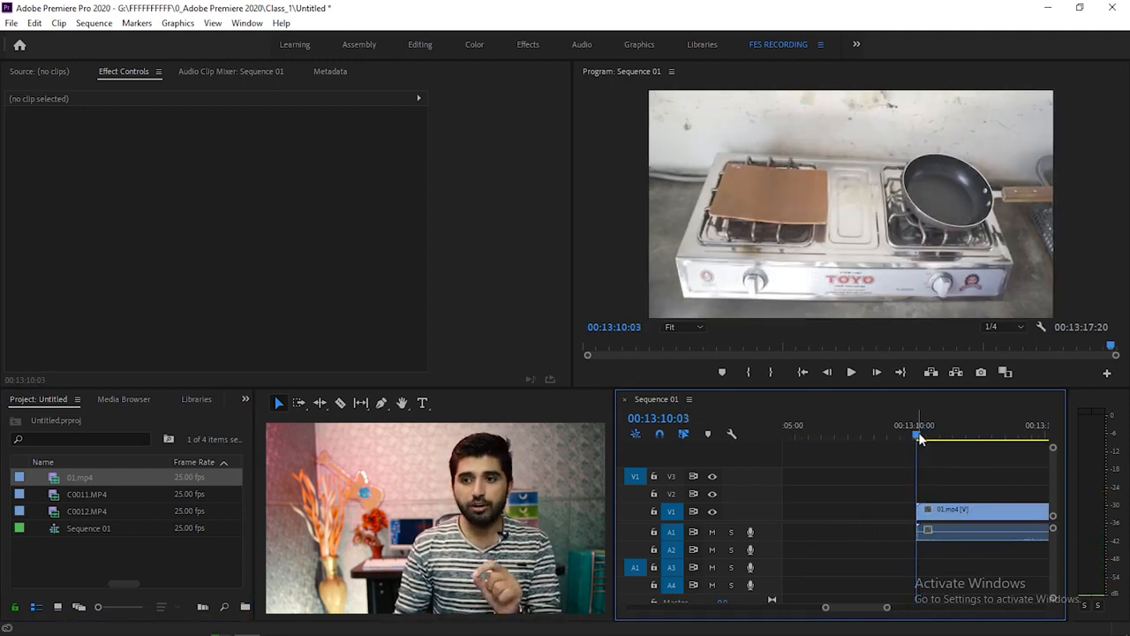
# Check the Video Info of the project items and the motion settings of the 01.mp4 clip in the timeline.
pyautogui.moveTo(124, 584)
pyautogui.mouseDown()
pyautogui.moveTo(221, 605)
pyautogui.moveTo(124, 591)
pyautogui.mouseUp()
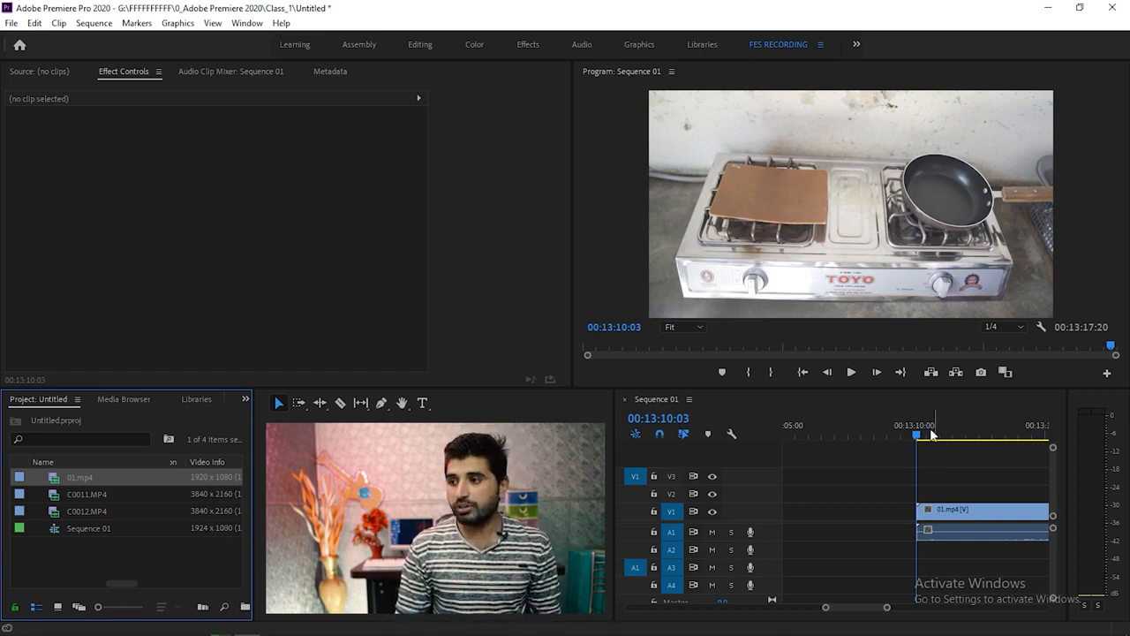
pyautogui.click(967, 512)
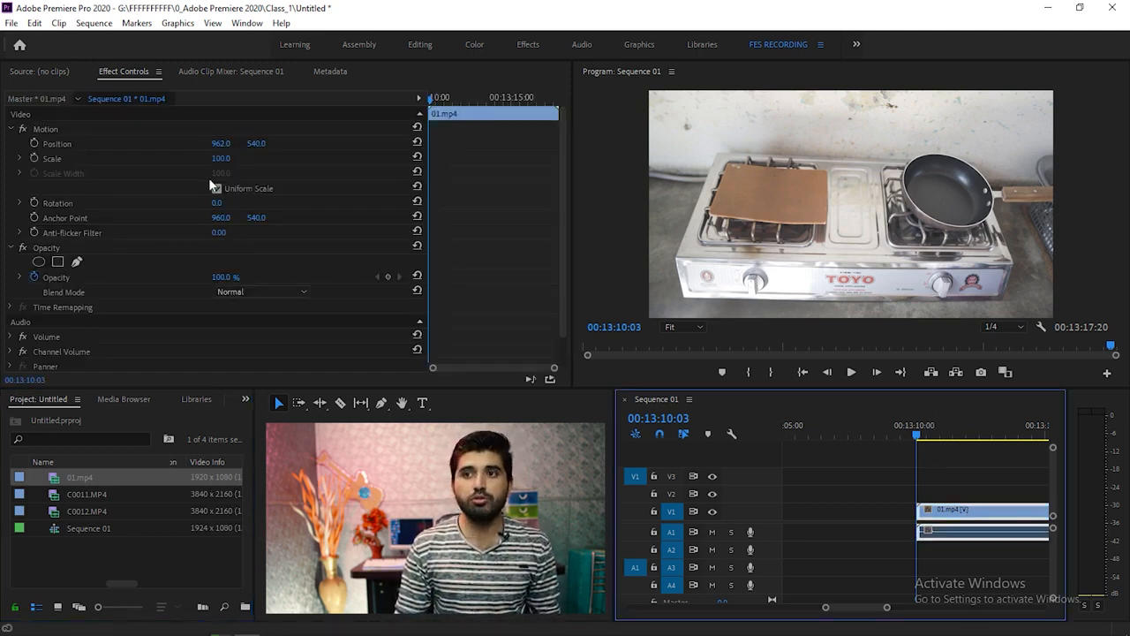
pyautogui.click(902, 473)
# Preview the sequence at 00:09:48:05 and show the effect settings of the C0012.MP4 clip.
pyautogui.press('-')
pyautogui.press('-')
pyautogui.press('-')
pyautogui.press('-')
pyautogui.press('-')
pyautogui.click(833, 434)
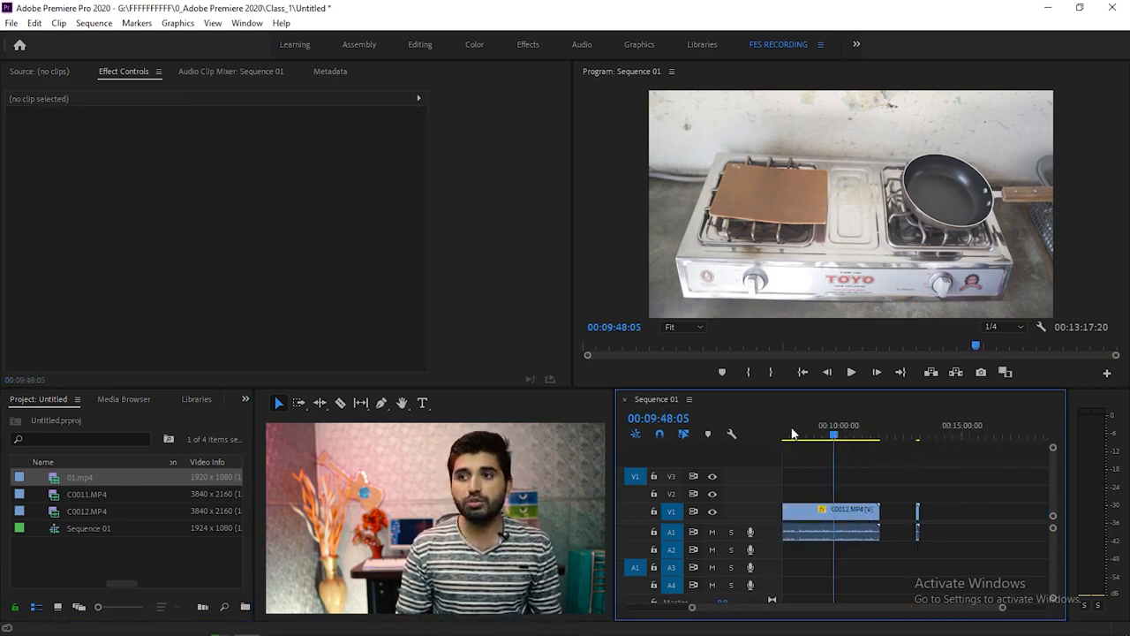
pyautogui.click(832, 510)
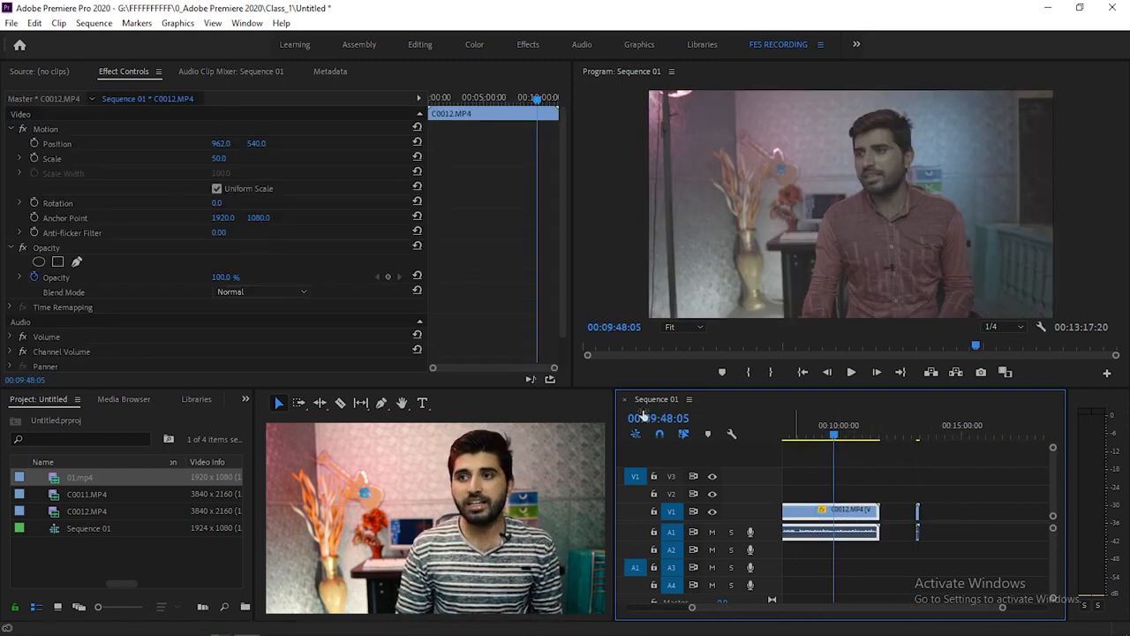